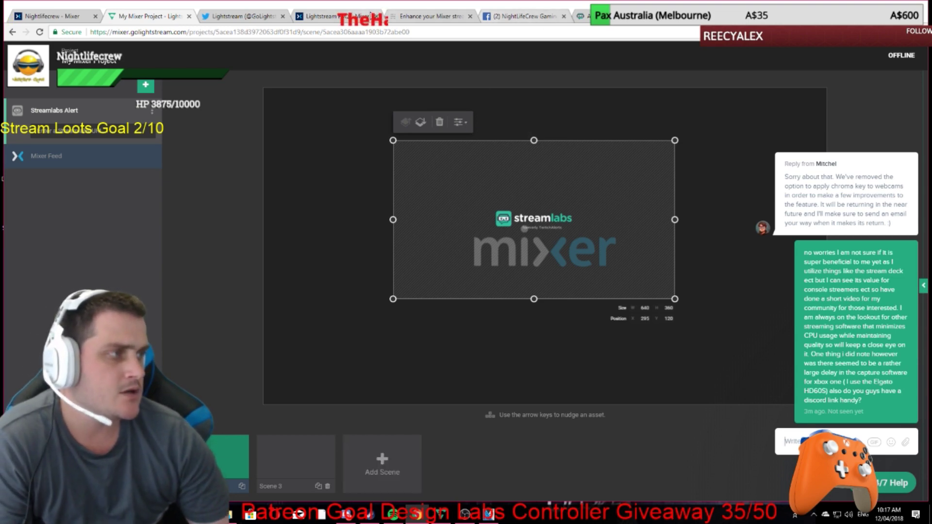
From Lightstream's pinned tweet, open the Mixer blog post 'Enhance your Mixer streams with Lightstream Studio'.
{"action": "left_click", "coordinate": [245, 16]}
{"action": "scroll", "coordinate": [467, 195], "scroll_direction": "up", "scroll_amount": 15}
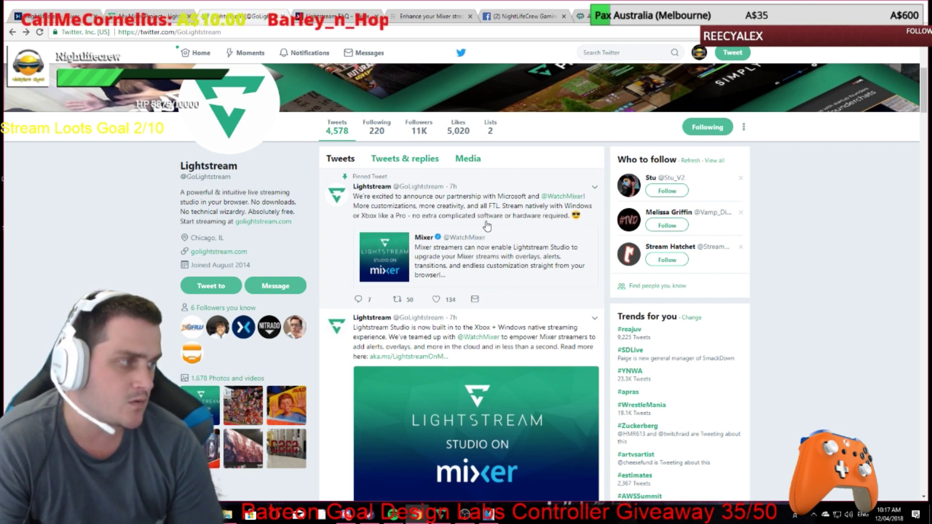
{"action": "left_click", "coordinate": [485, 255]}
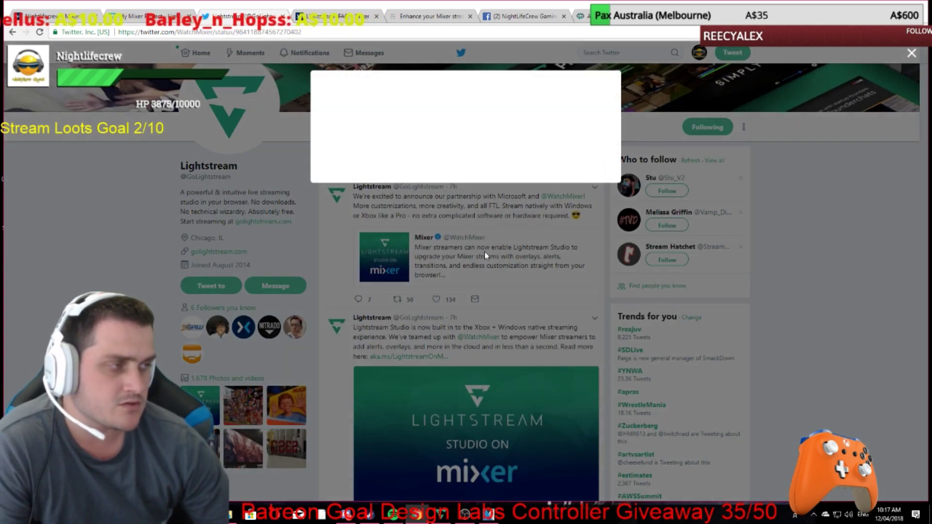
{"action": "left_click", "coordinate": [443, 206]}
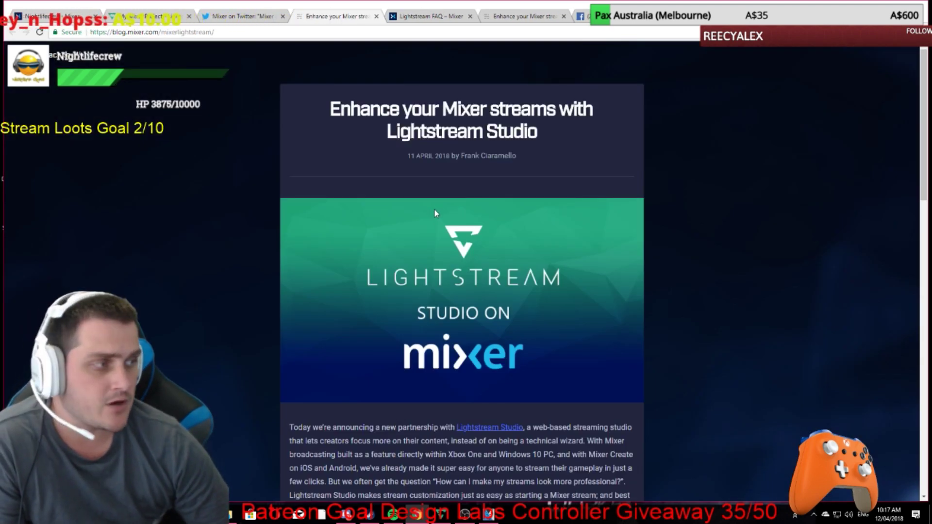
{"action": "scroll", "coordinate": [430, 213], "scroll_direction": "down", "scroll_amount": 4}
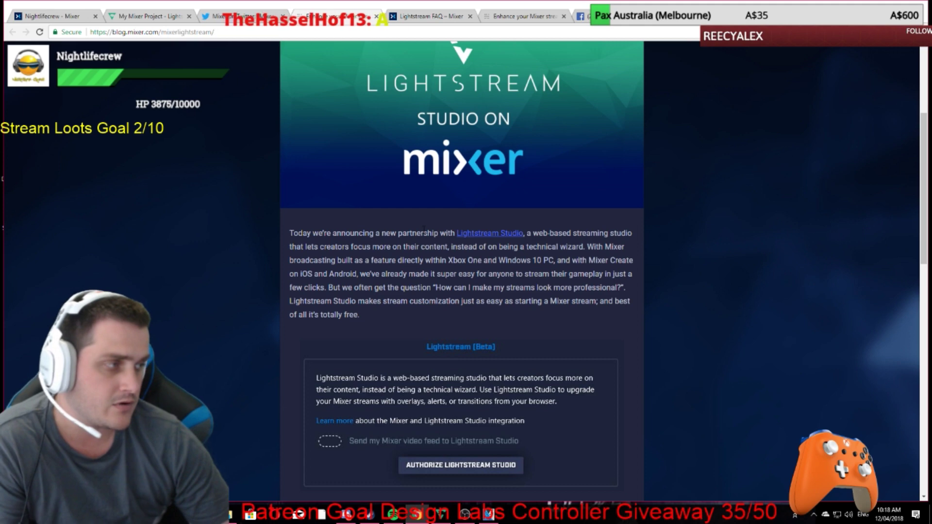
{"action": "scroll", "coordinate": [451, 289], "scroll_direction": "down", "scroll_amount": 7}
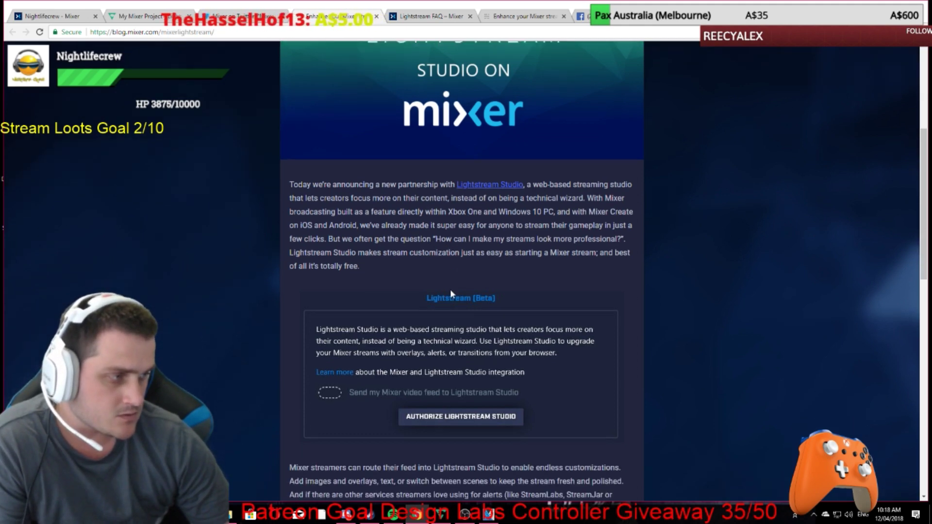
{"action": "scroll", "coordinate": [451, 290], "scroll_direction": "down", "scroll_amount": 4}
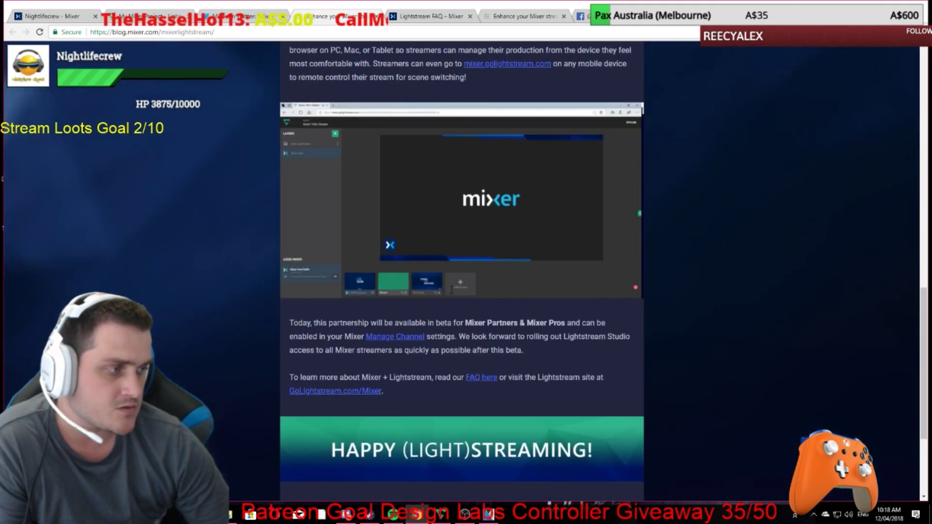
{"action": "scroll", "coordinate": [451, 291], "scroll_direction": "down", "scroll_amount": 1}
{"action": "scroll", "coordinate": [444, 262], "scroll_direction": "up", "scroll_amount": 8}
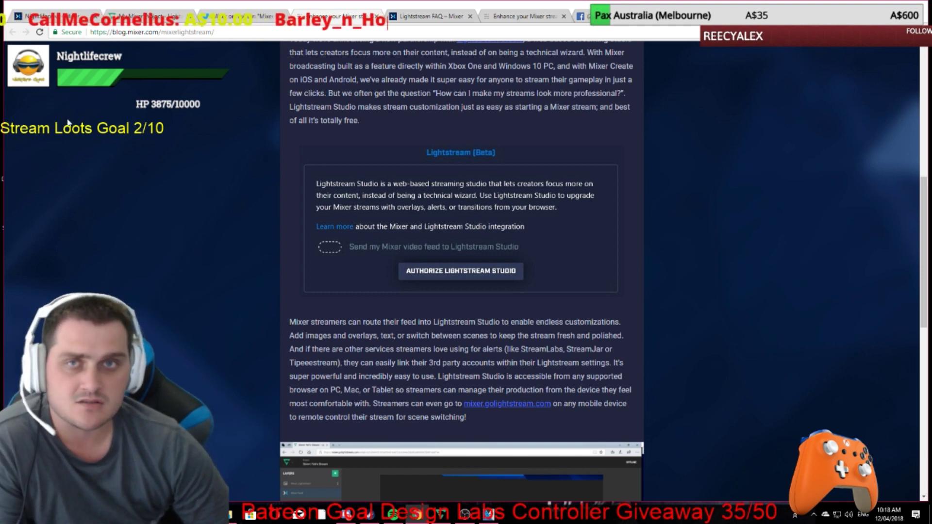
{"action": "left_click", "coordinate": [73, 16]}
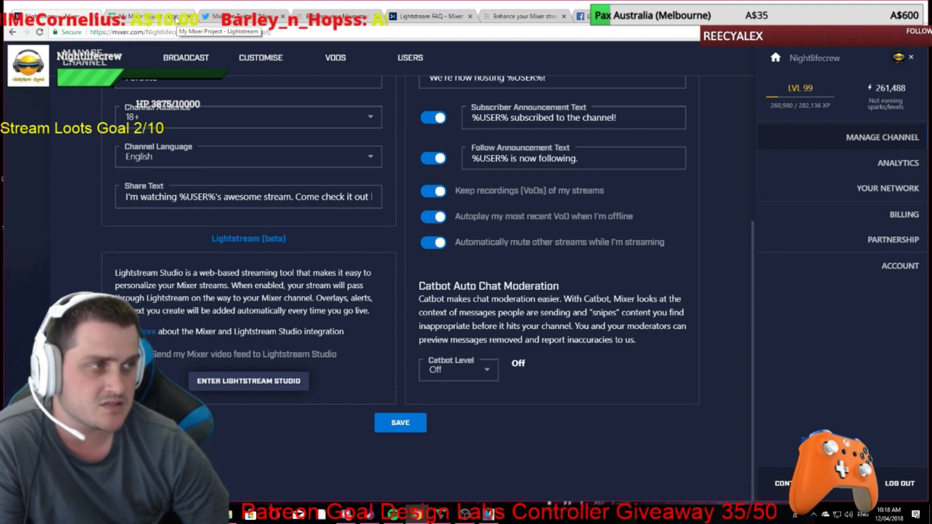
Return to the Lightstream Studio editor showing the Streamlabs Alert and Mixer Feed scene.
{"action": "left_click", "coordinate": [176, 17]}
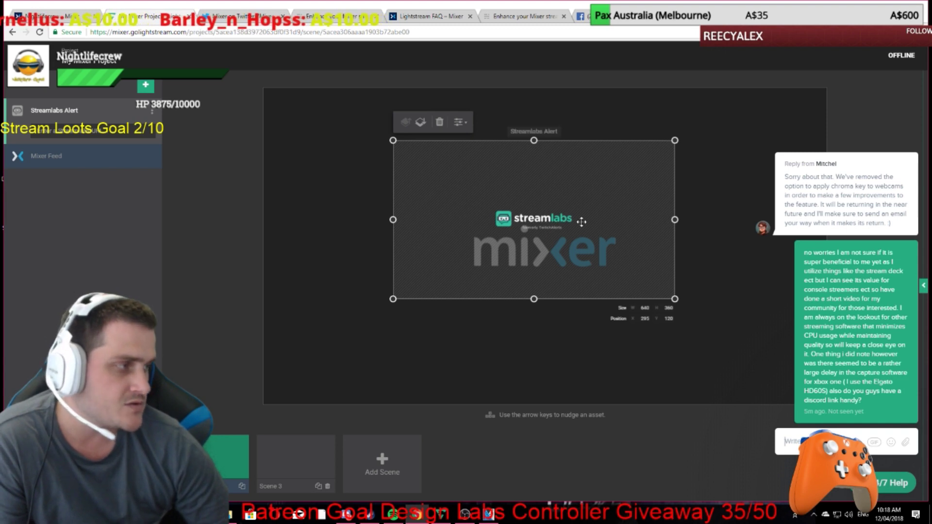
Delete the Streamlabs Alert layer and Scene 3, leaving only the Mixer Feed layer.
{"action": "mouse_move", "coordinate": [558, 193]}
{"action": "left_mouse_down"}
{"action": "mouse_move", "coordinate": [563, 204]}
{"action": "mouse_move", "coordinate": [555, 198]}
{"action": "mouse_move", "coordinate": [554, 210]}
{"action": "left_mouse_up"}
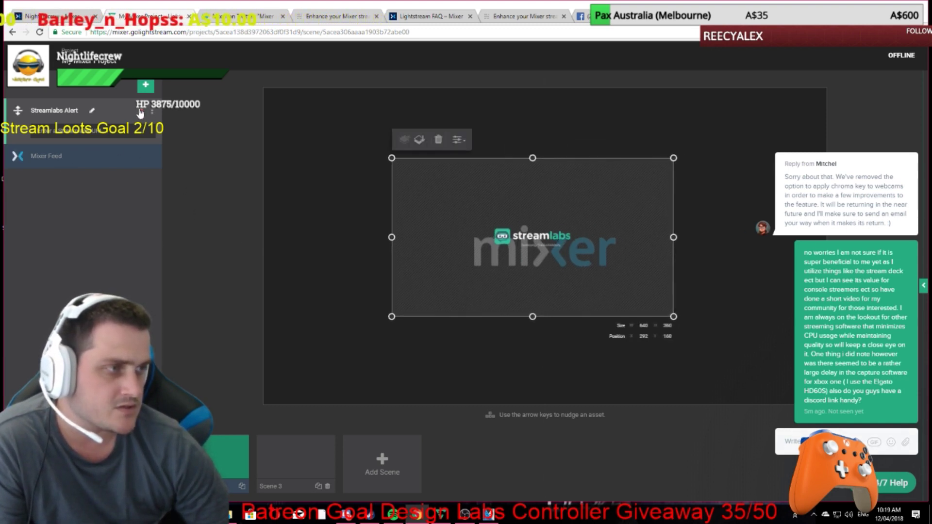
{"action": "left_click", "coordinate": [139, 130]}
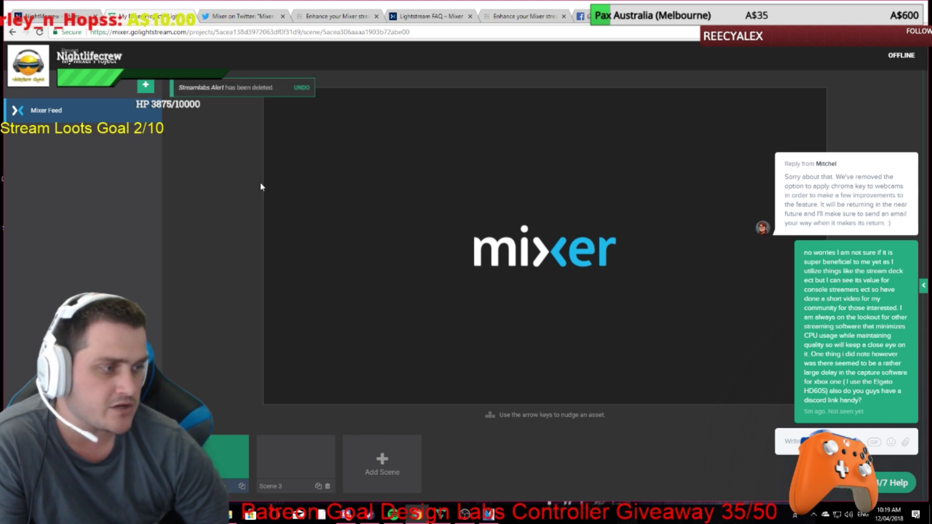
{"action": "left_click", "coordinate": [327, 486]}
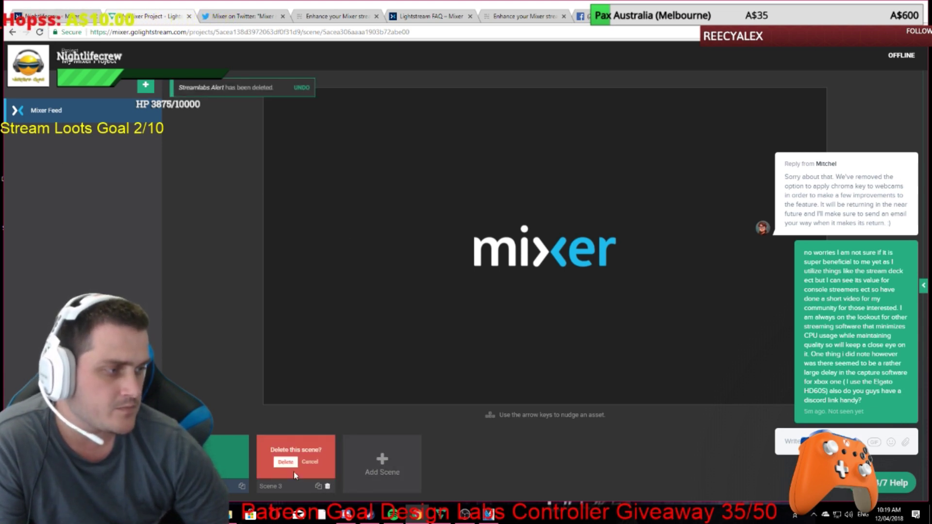
{"action": "left_click", "coordinate": [286, 463]}
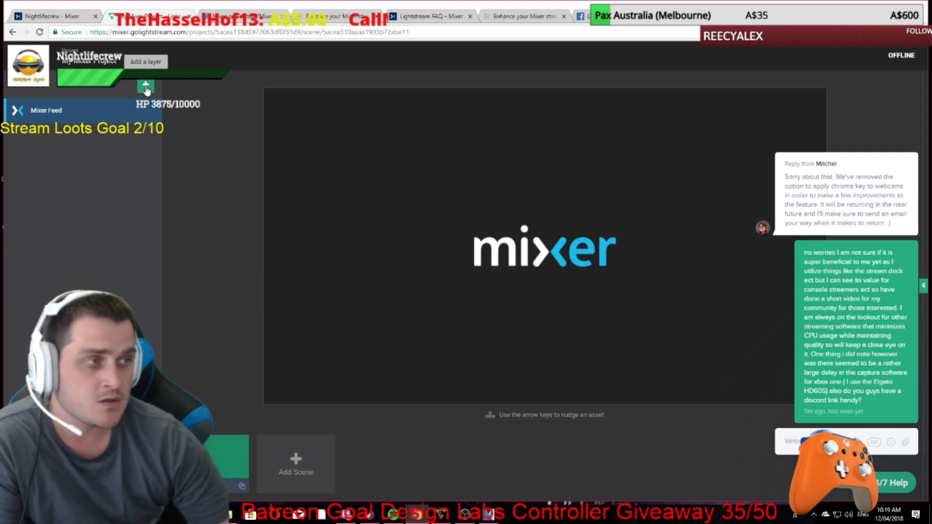
Show the 3rd Party Integrations layer options: Streamlabs, StreamJar and Tipeee Stream.
{"action": "left_click", "coordinate": [146, 88]}
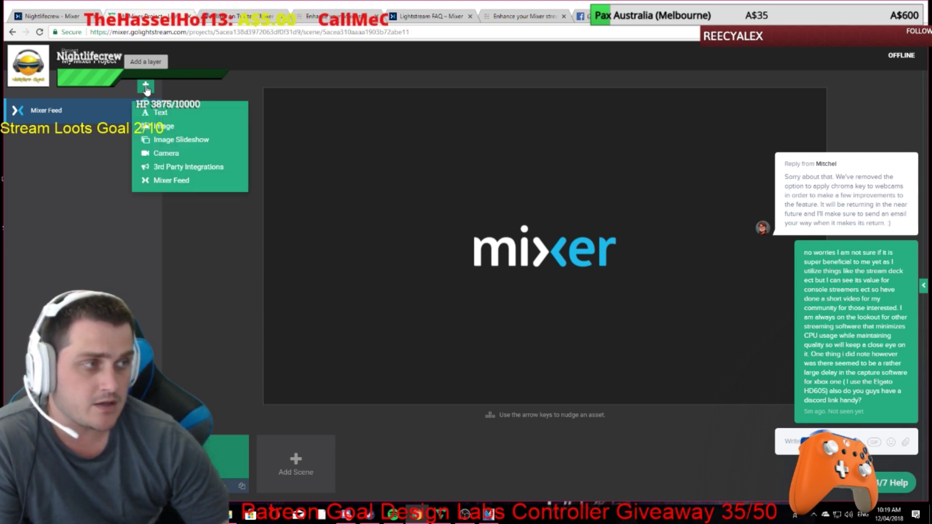
{"action": "left_click", "coordinate": [185, 167]}
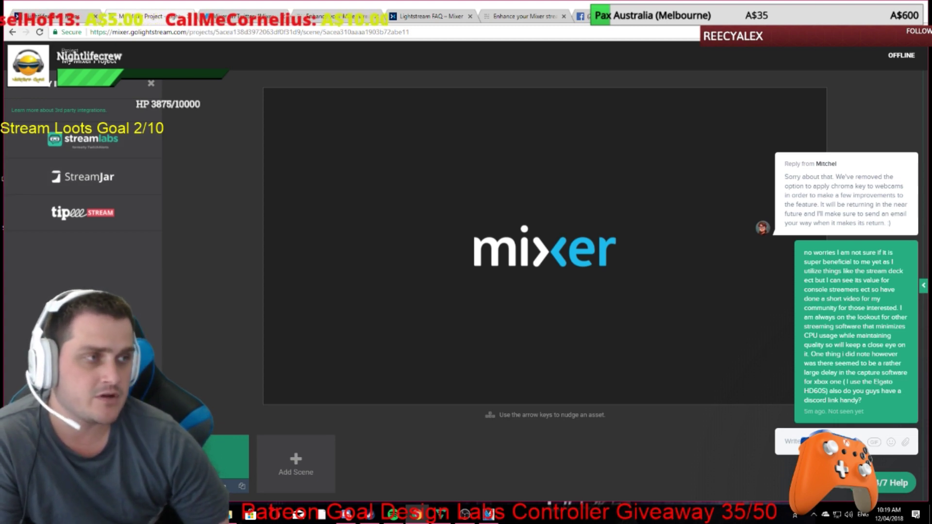
{"action": "left_click", "coordinate": [29, 58]}
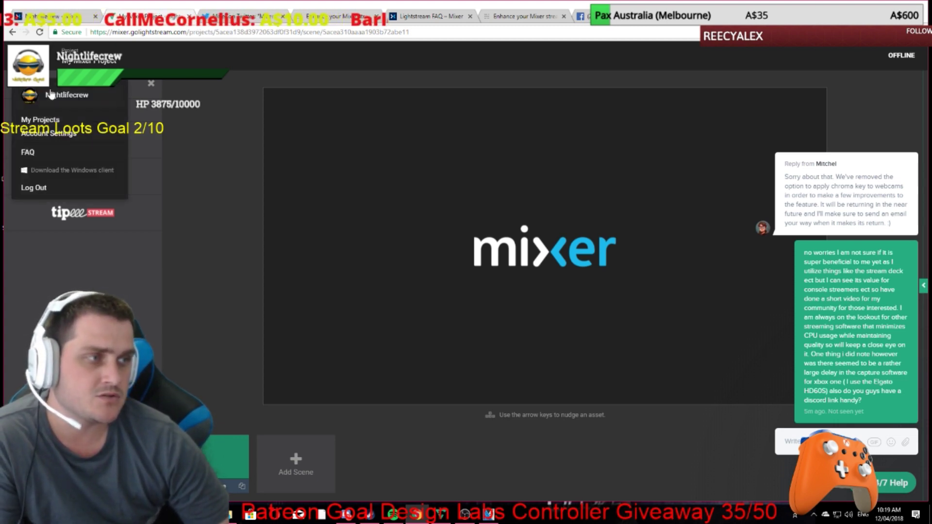
{"action": "left_click", "coordinate": [47, 137]}
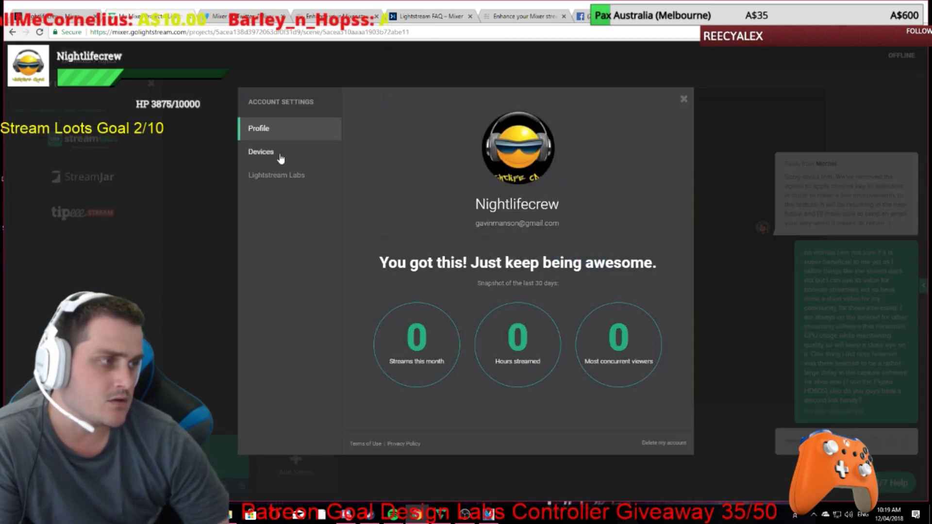
{"action": "left_click", "coordinate": [280, 177]}
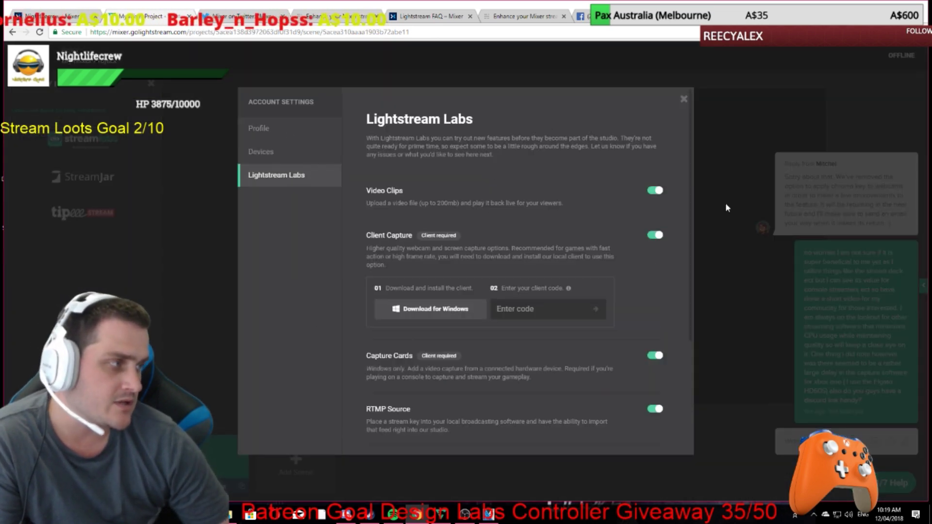
{"action": "left_click_drag", "start_coordinate": [691, 134], "coordinate": [706, 288]}
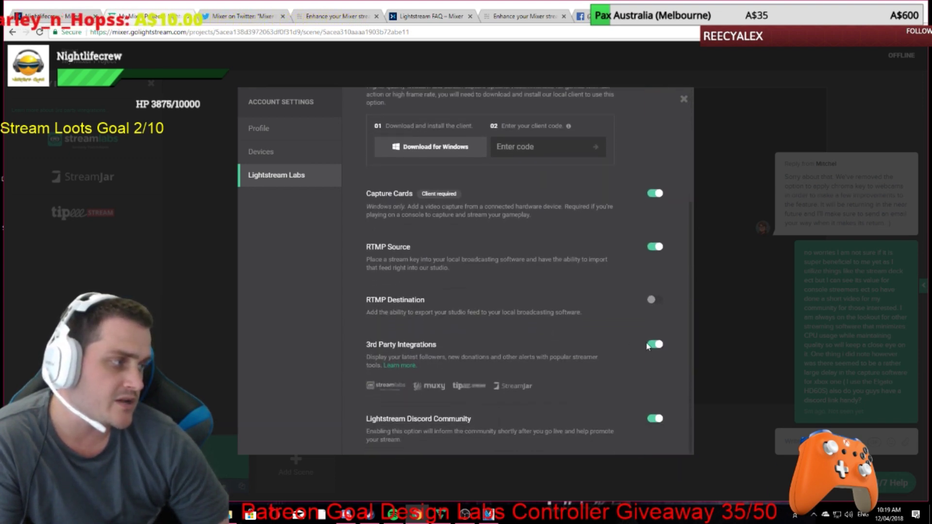
{"action": "left_click", "coordinate": [684, 100]}
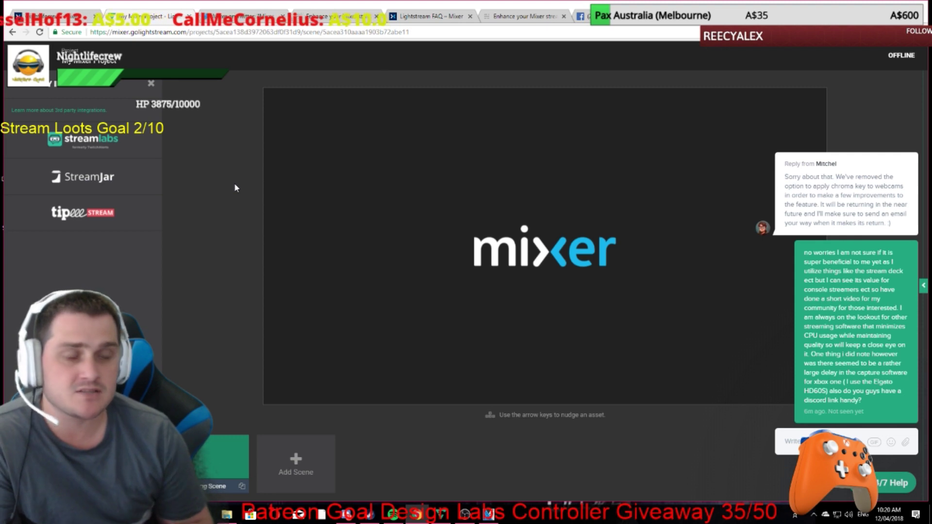
{"action": "left_click", "coordinate": [660, 16]}
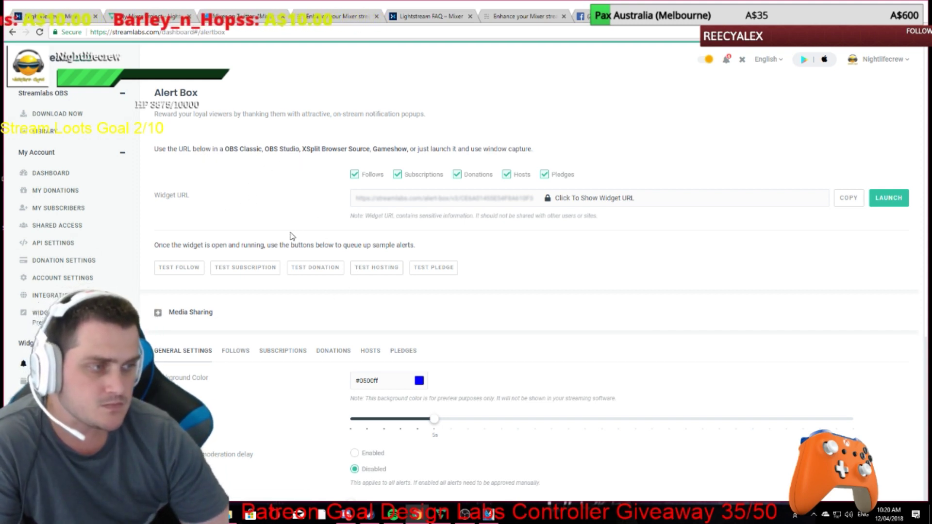
Open the Follows alert settings and the Media Gallery for its alert image.
{"action": "scroll", "coordinate": [291, 236], "scroll_direction": "down", "scroll_amount": 3}
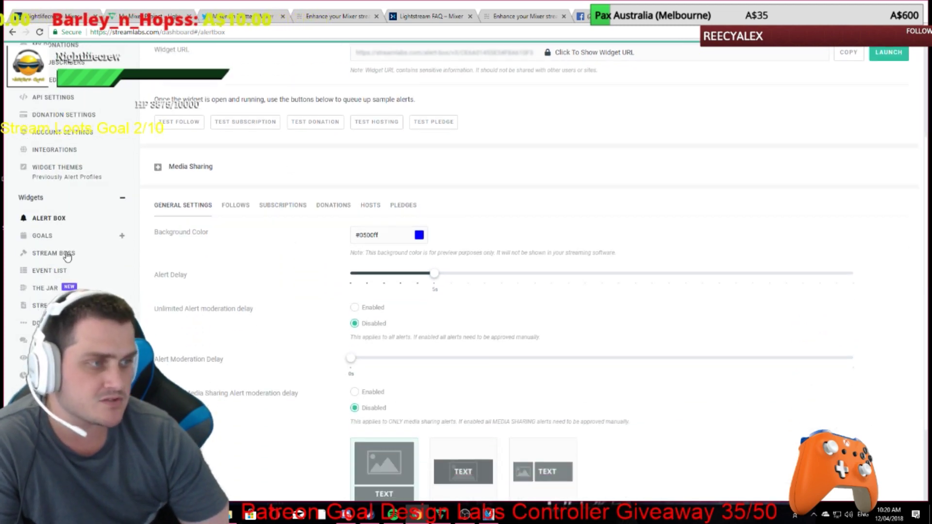
{"action": "scroll", "coordinate": [62, 266], "scroll_direction": "up", "scroll_amount": 1}
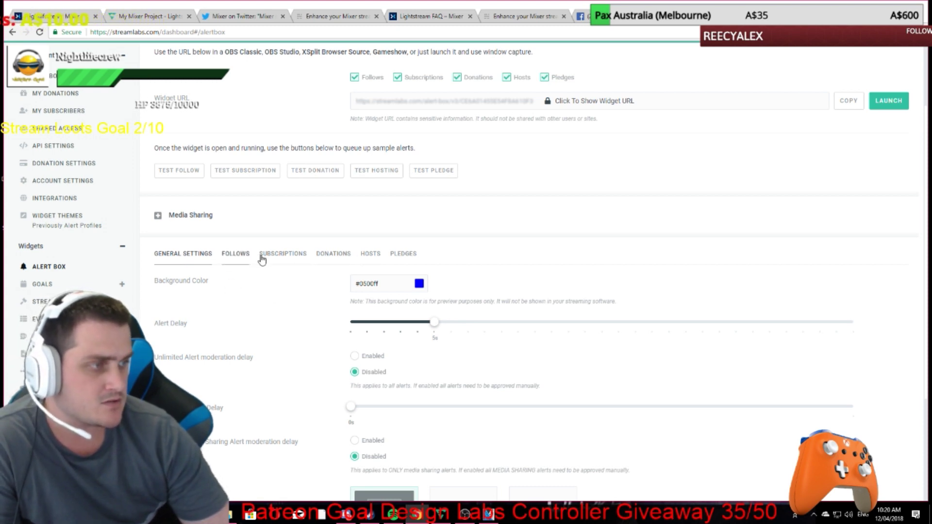
{"action": "left_click", "coordinate": [242, 253]}
{"action": "scroll", "coordinate": [474, 352], "scroll_direction": "down", "scroll_amount": 3}
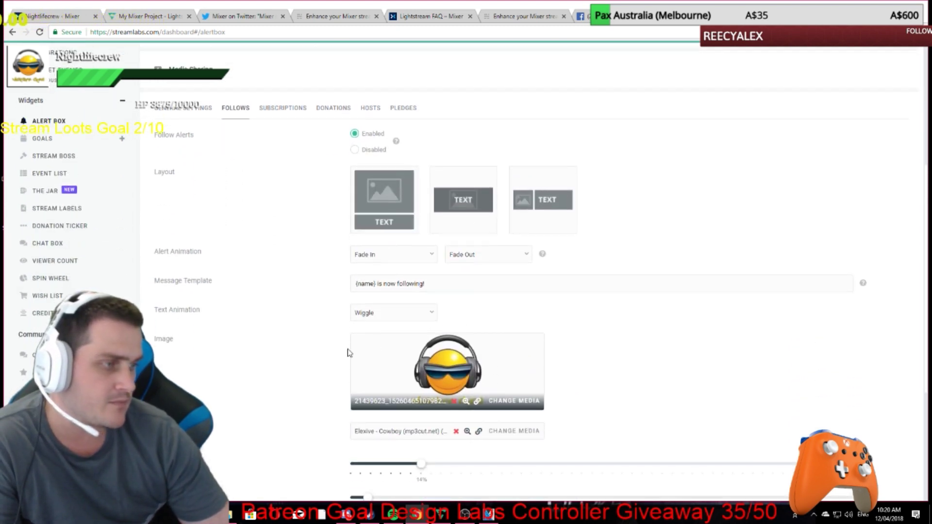
{"action": "scroll", "coordinate": [347, 353], "scroll_direction": "down", "scroll_amount": 1}
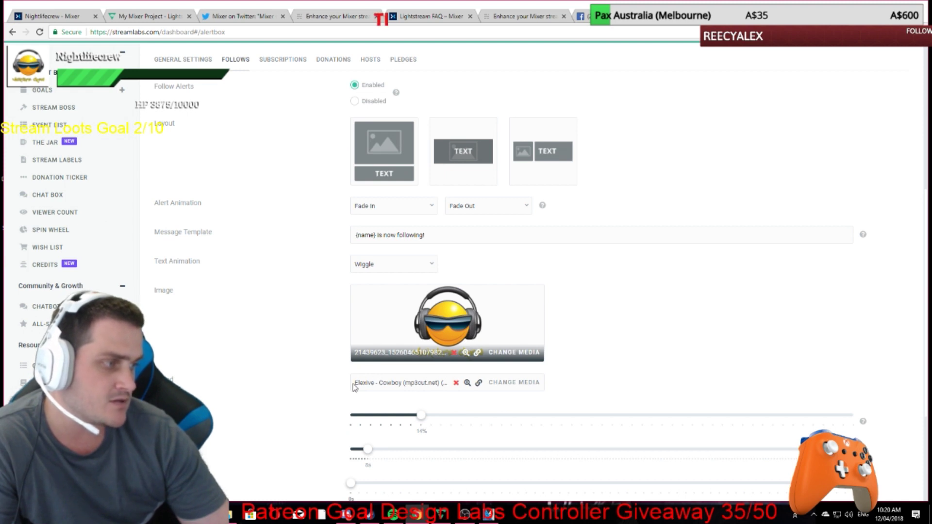
{"action": "left_click", "coordinate": [528, 359]}
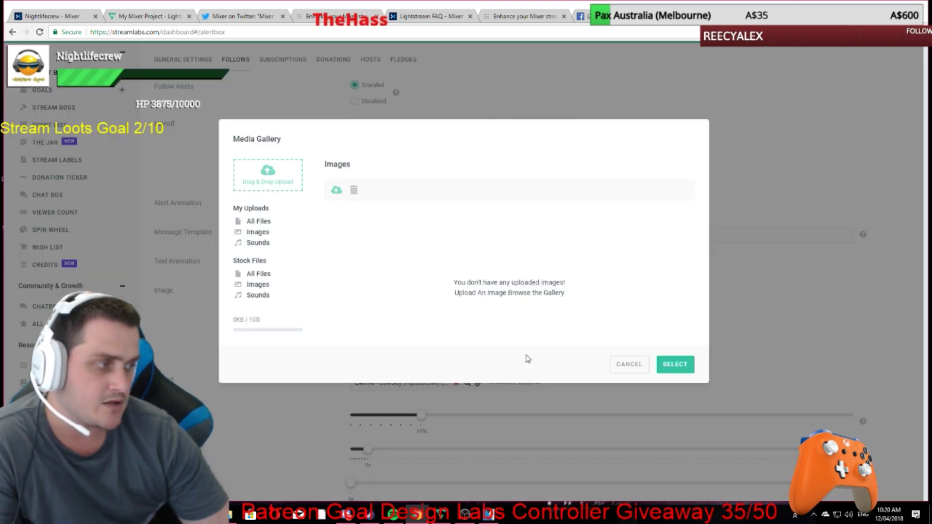
Browse the Media Gallery's uploads, stock sounds and stock images, then cancel without changing the image.
{"action": "left_click", "coordinate": [265, 222]}
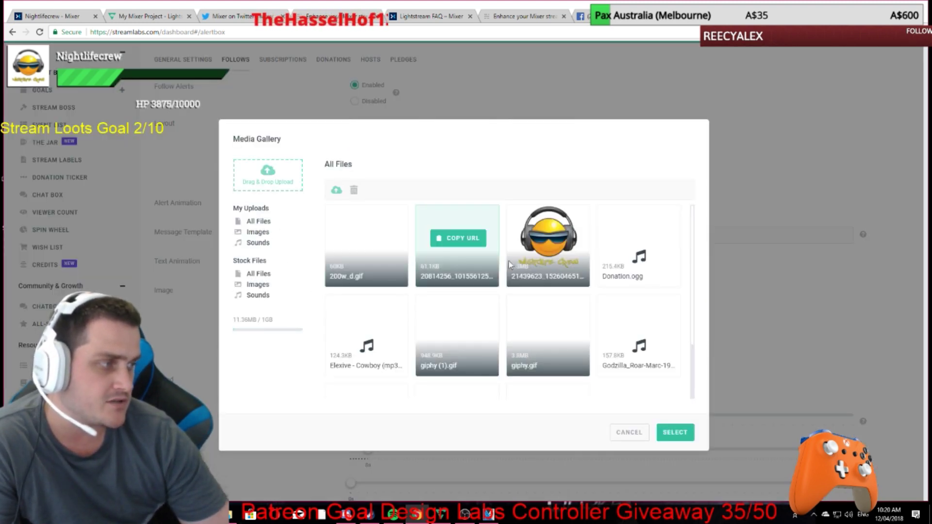
{"action": "left_click", "coordinate": [259, 273]}
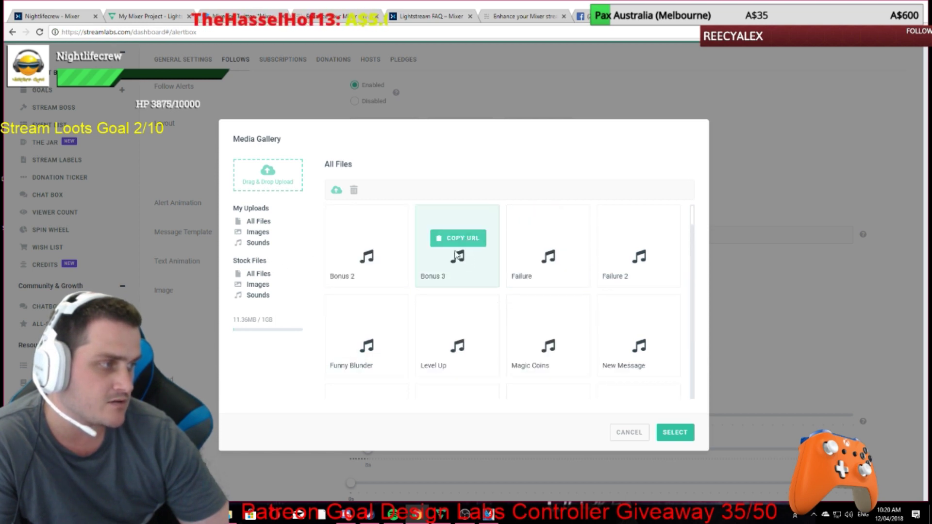
{"action": "left_click", "coordinate": [257, 232]}
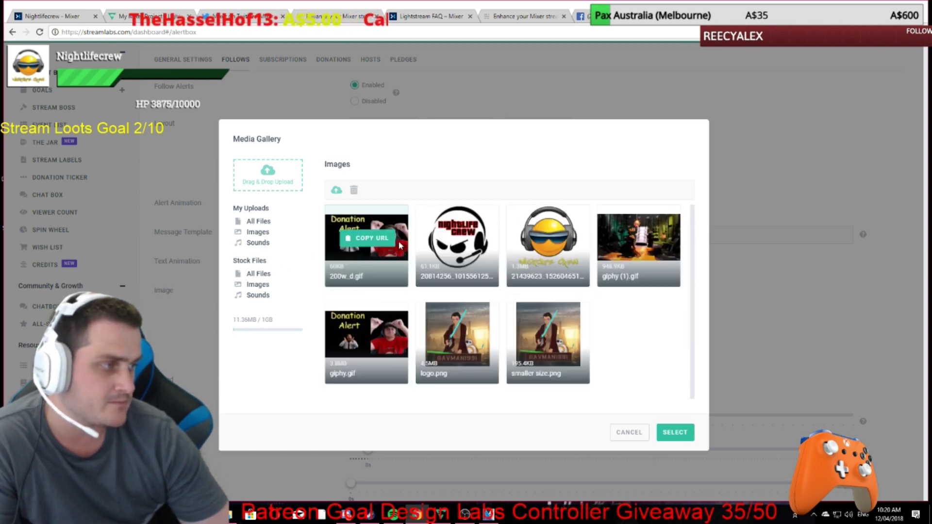
{"action": "left_click", "coordinate": [258, 221]}
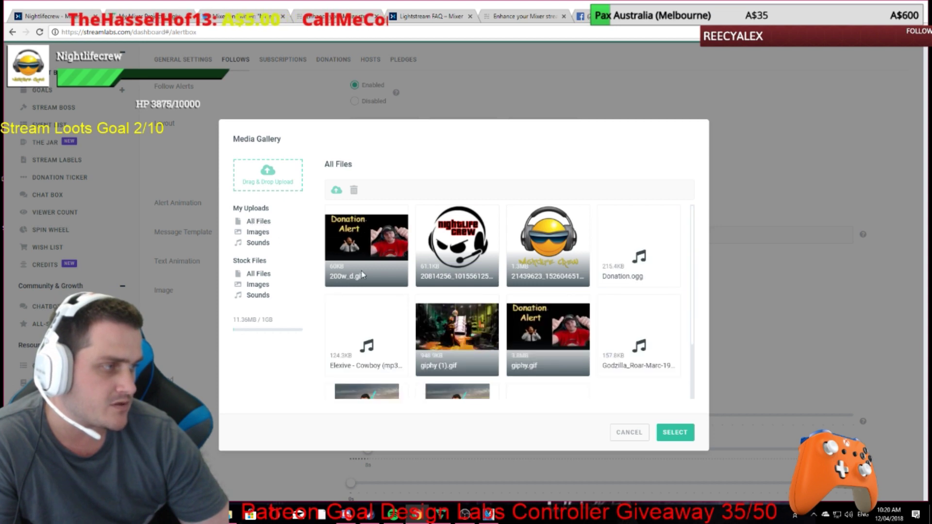
{"action": "scroll", "coordinate": [362, 274], "scroll_direction": "down", "scroll_amount": 2}
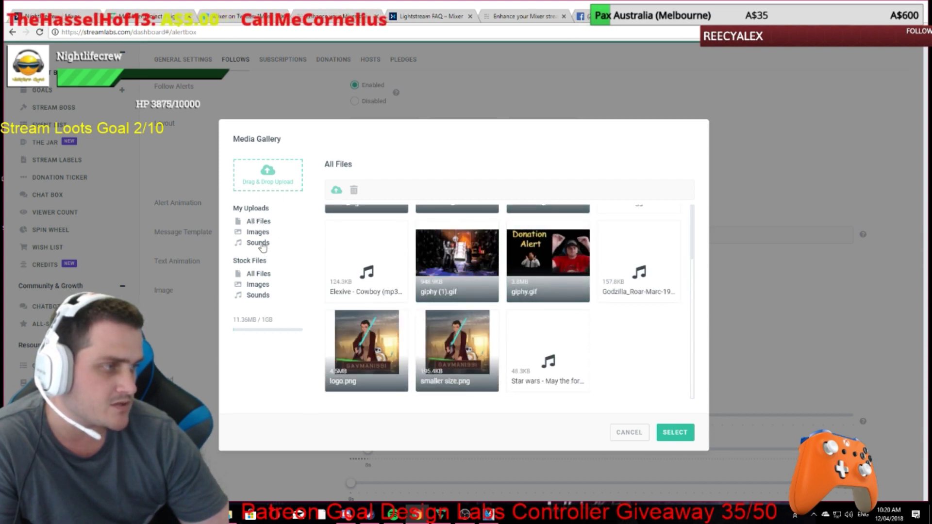
{"action": "mouse_move", "coordinate": [462, 261]}
{"action": "scroll", "coordinate": [462, 262], "scroll_direction": "up", "scroll_amount": 2}
{"action": "scroll", "coordinate": [582, 282], "scroll_direction": "down", "scroll_amount": 2}
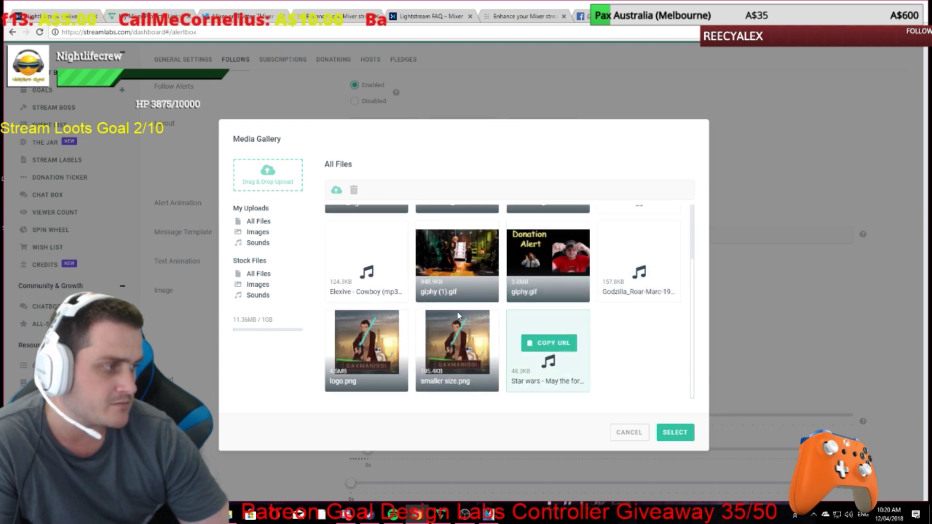
{"action": "left_click", "coordinate": [258, 233]}
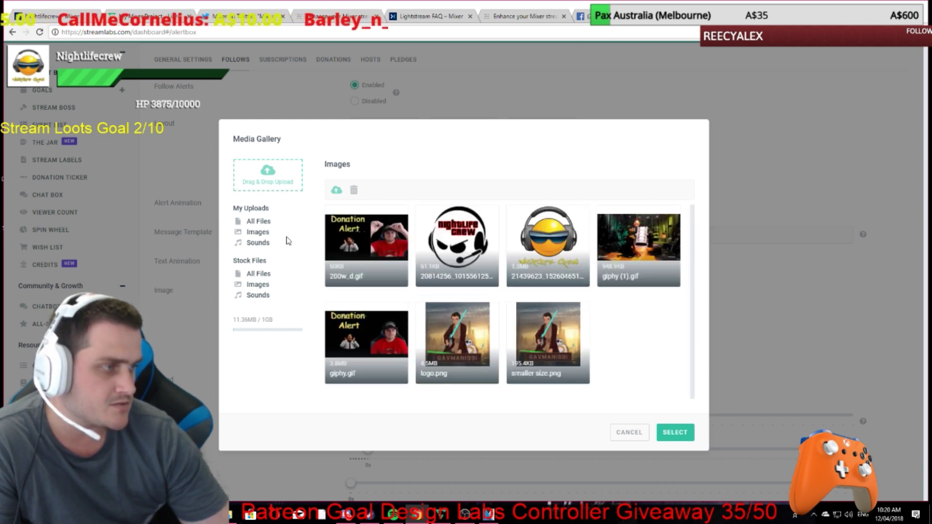
{"action": "left_click", "coordinate": [252, 222]}
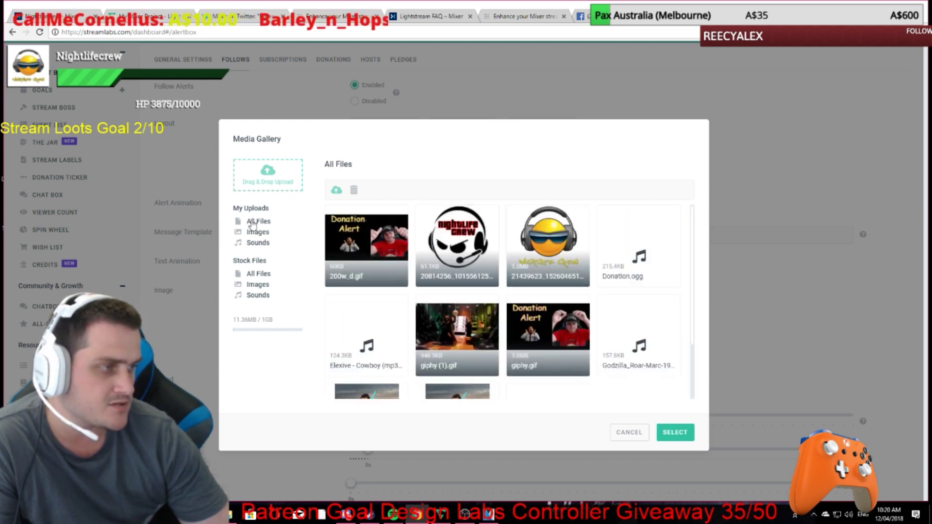
{"action": "left_click", "coordinate": [257, 285]}
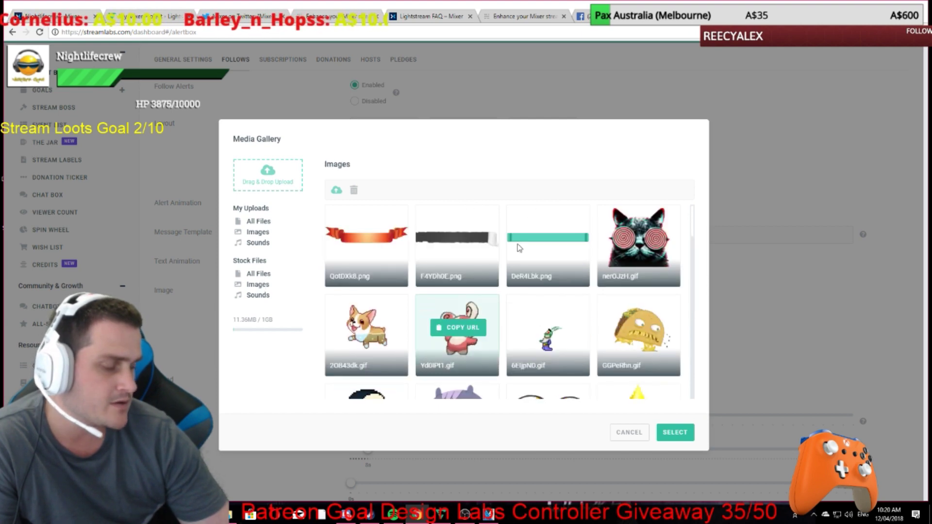
{"action": "scroll", "coordinate": [451, 311], "scroll_direction": "down", "scroll_amount": 3}
{"action": "scroll", "coordinate": [452, 240], "scroll_direction": "up", "scroll_amount": 3}
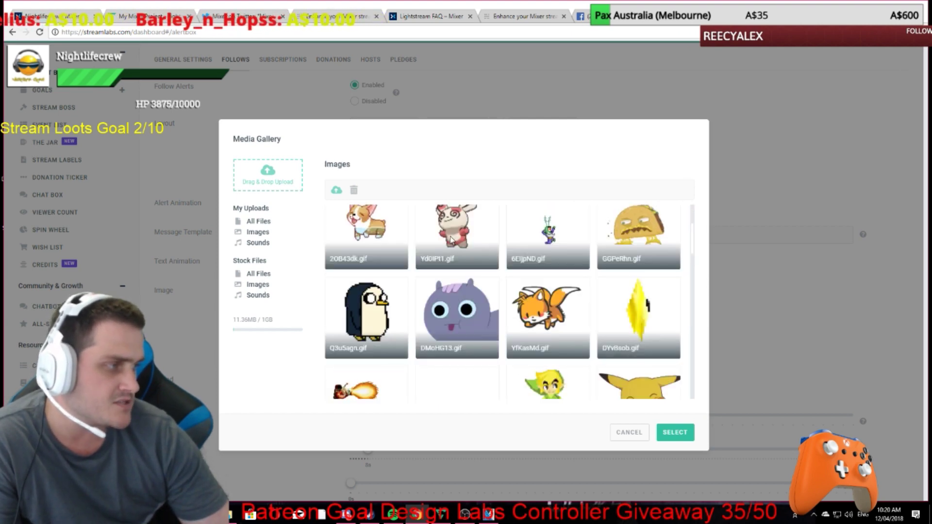
{"action": "scroll", "coordinate": [601, 241], "scroll_direction": "down", "scroll_amount": 4}
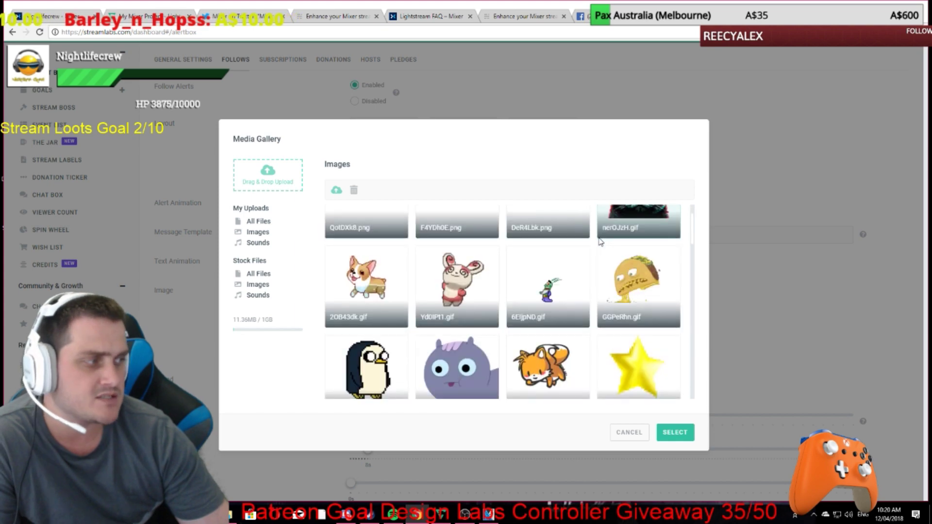
{"action": "scroll", "coordinate": [597, 242], "scroll_direction": "down", "scroll_amount": 1}
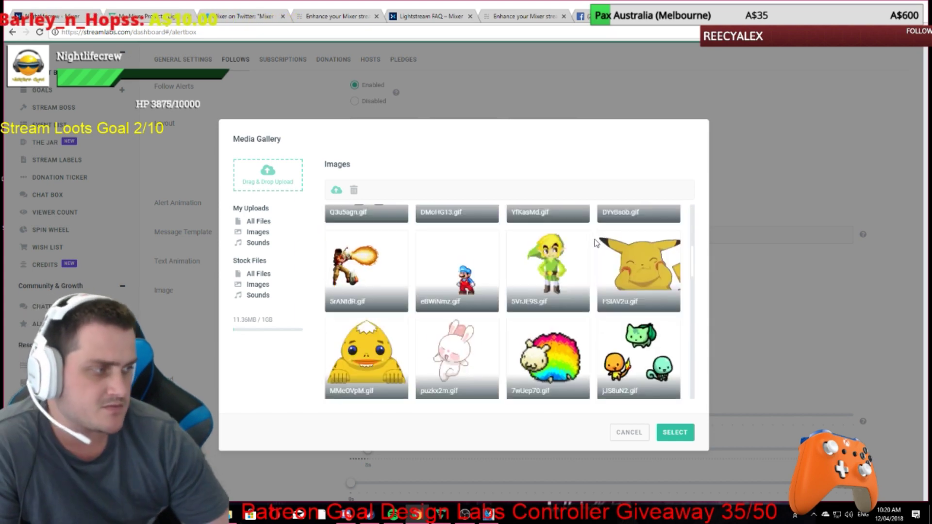
{"action": "scroll", "coordinate": [456, 252], "scroll_direction": "down", "scroll_amount": 2}
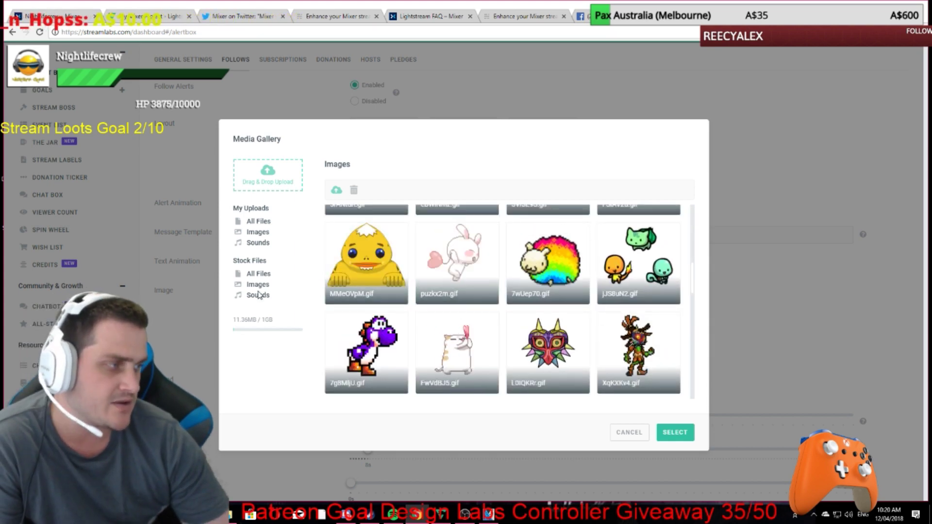
{"action": "left_click", "coordinate": [629, 432]}
Copy the Alert Box widget URL and return to the Lightstream Studio project.
{"action": "scroll", "coordinate": [357, 203], "scroll_direction": "up", "scroll_amount": 2}
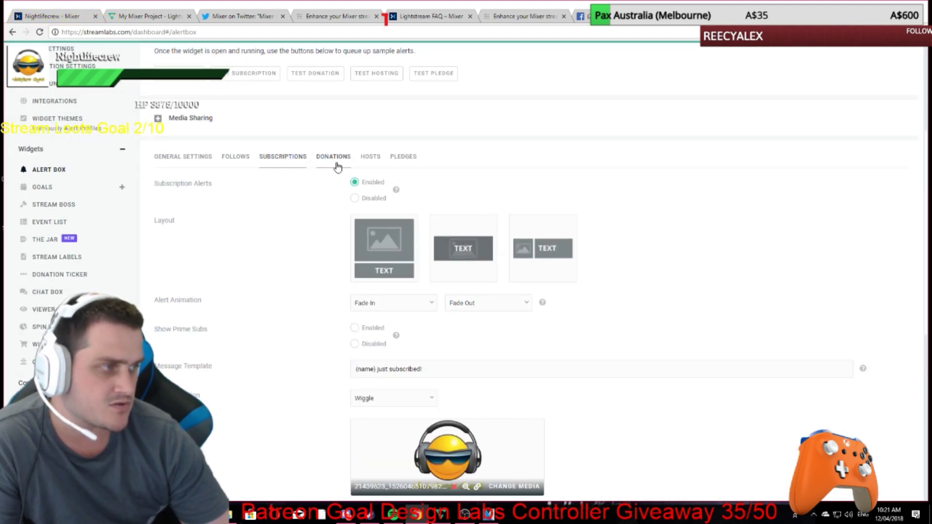
{"action": "scroll", "coordinate": [401, 169], "scroll_direction": "up", "scroll_amount": 3}
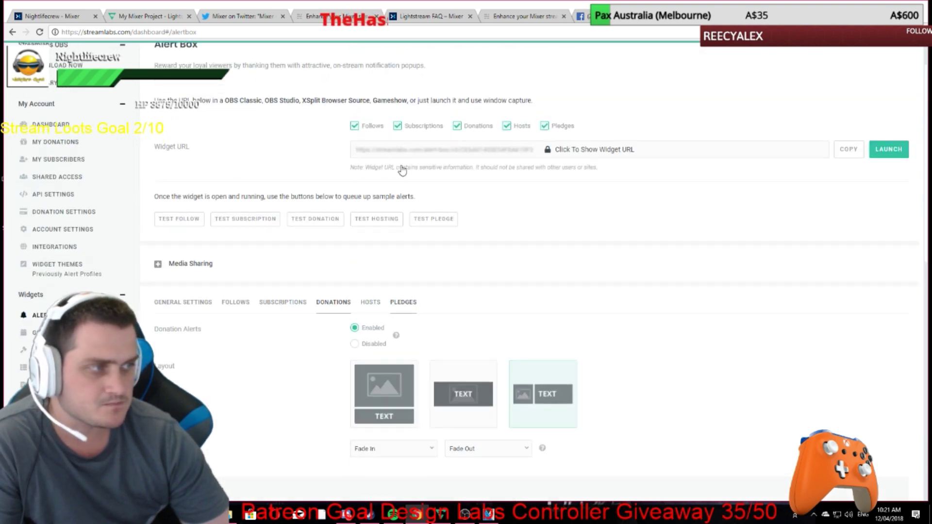
{"action": "scroll", "coordinate": [585, 195], "scroll_direction": "down", "scroll_amount": 10}
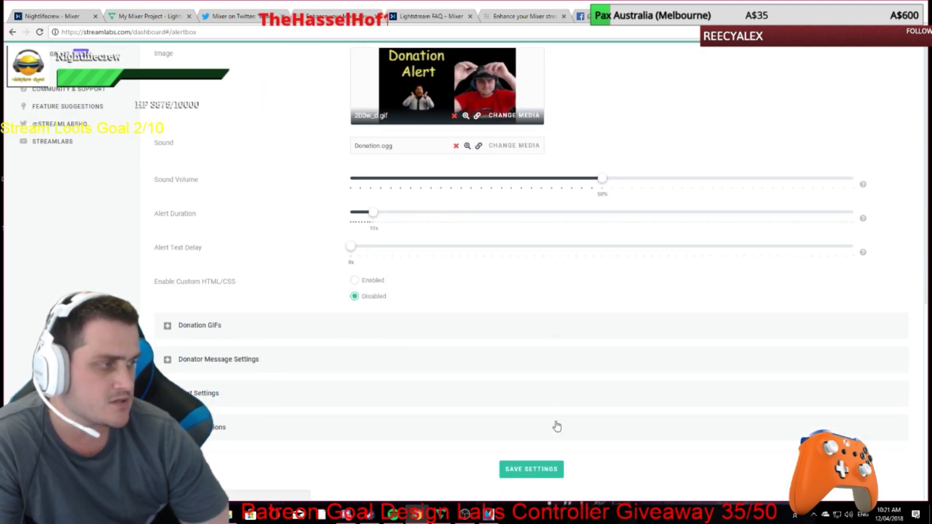
{"action": "scroll", "coordinate": [560, 419], "scroll_direction": "up", "scroll_amount": 10}
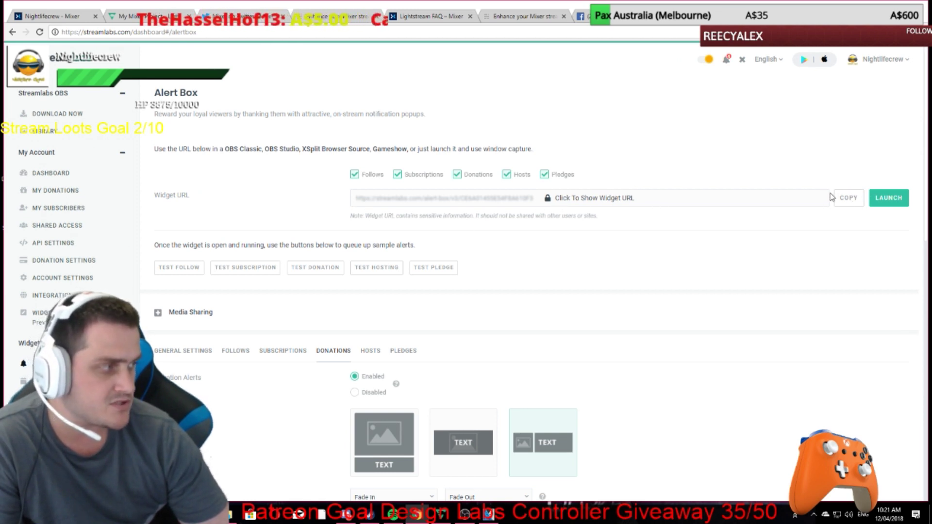
{"action": "left_click", "coordinate": [852, 201]}
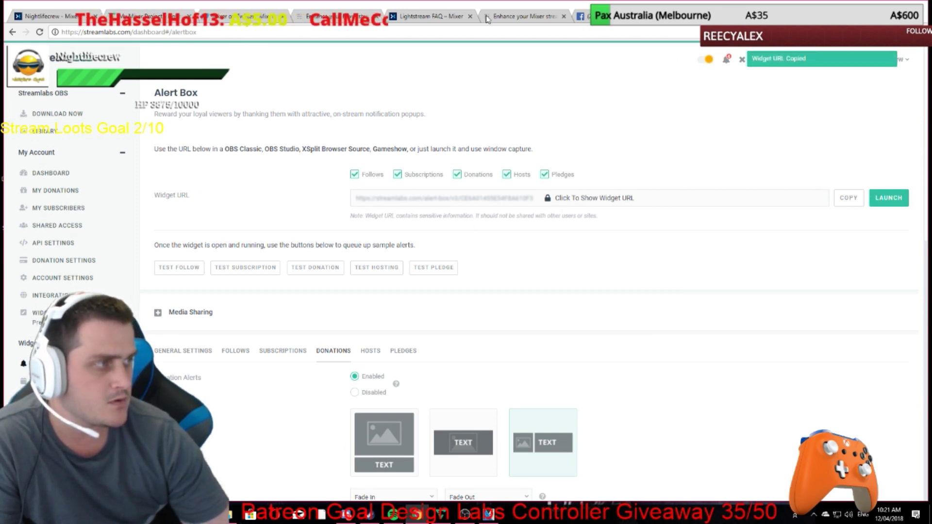
{"action": "left_click", "coordinate": [138, 19]}
{"action": "left_click", "coordinate": [112, 161]}
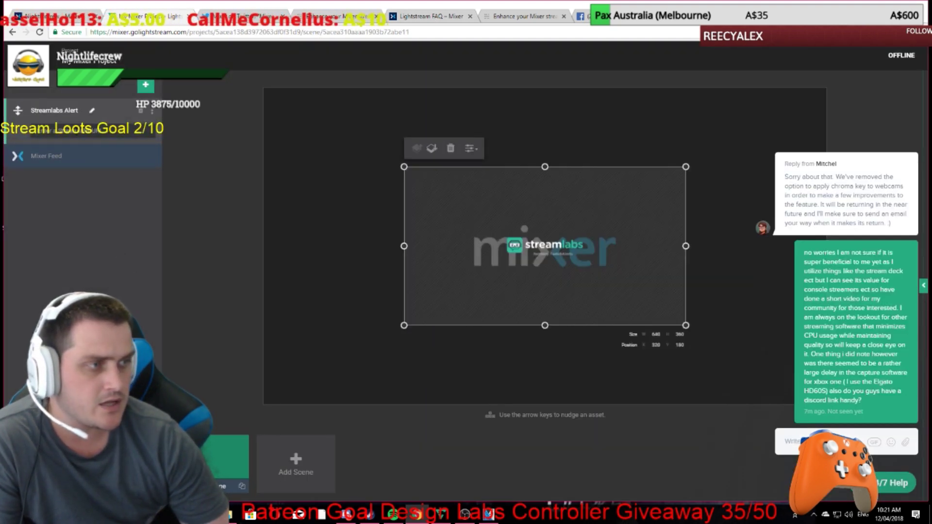
{"action": "left_click", "coordinate": [87, 137]}
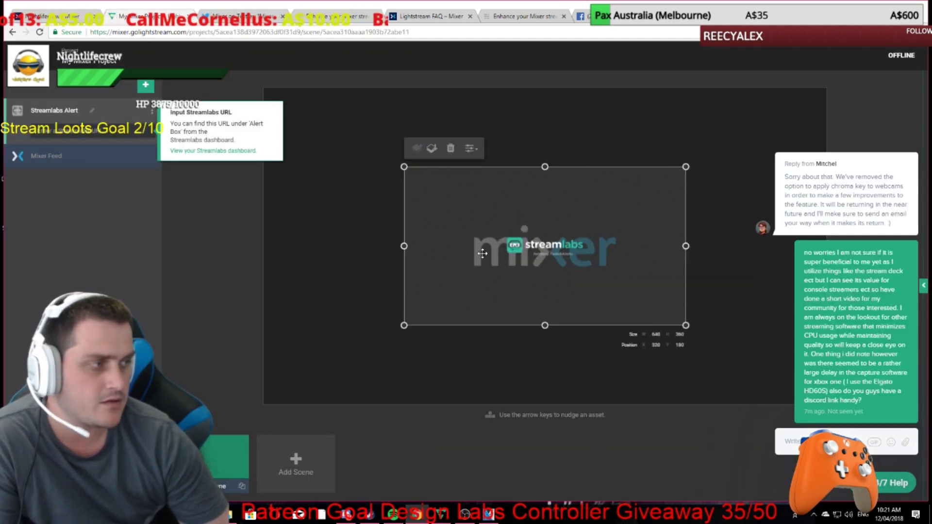
{"action": "left_click_drag", "start_coordinate": [507, 251], "coordinate": [524, 227]}
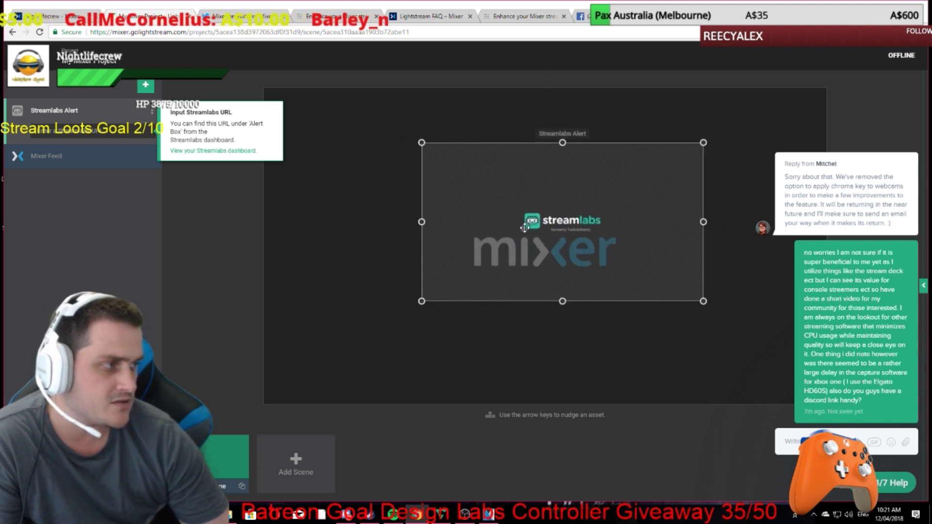
{"action": "mouse_move", "coordinate": [422, 143]}
{"action": "left_mouse_down"}
{"action": "mouse_move", "coordinate": [333, 92]}
{"action": "mouse_move", "coordinate": [429, 145]}
{"action": "left_mouse_up"}
{"action": "left_click_drag", "start_coordinate": [484, 220], "coordinate": [464, 229]}
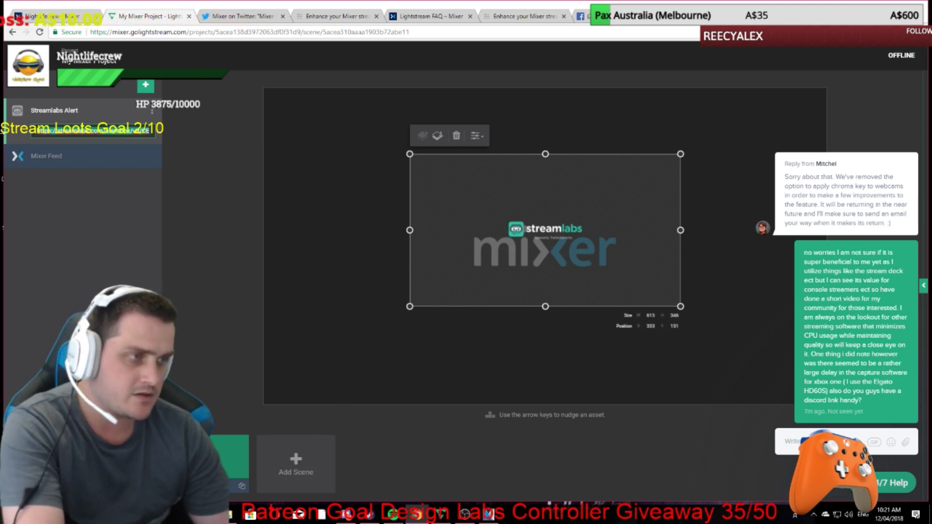
{"action": "left_click", "coordinate": [141, 112]}
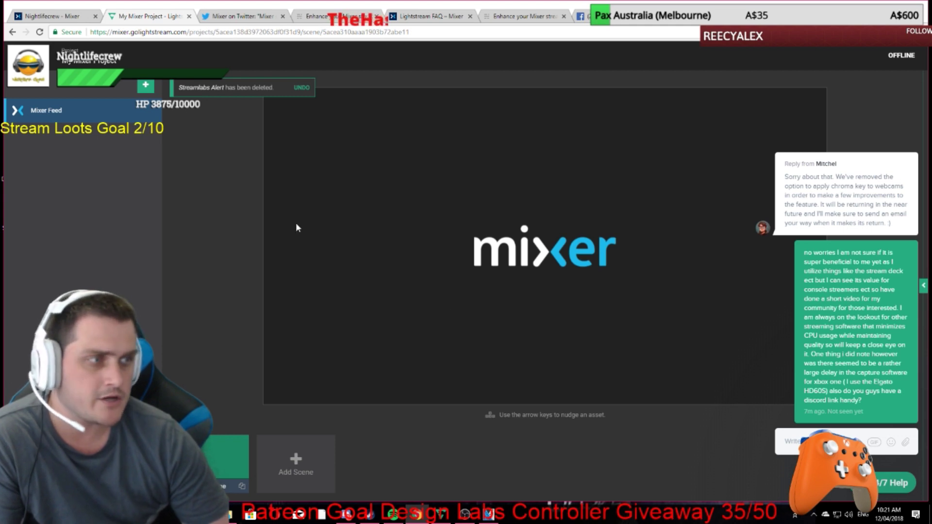
{"action": "left_click", "coordinate": [145, 85]}
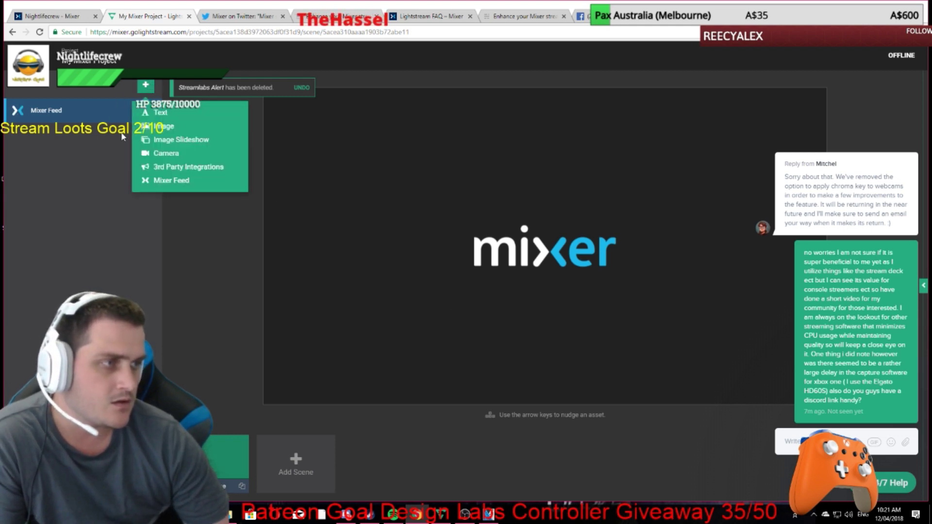
{"action": "left_click", "coordinate": [165, 127]}
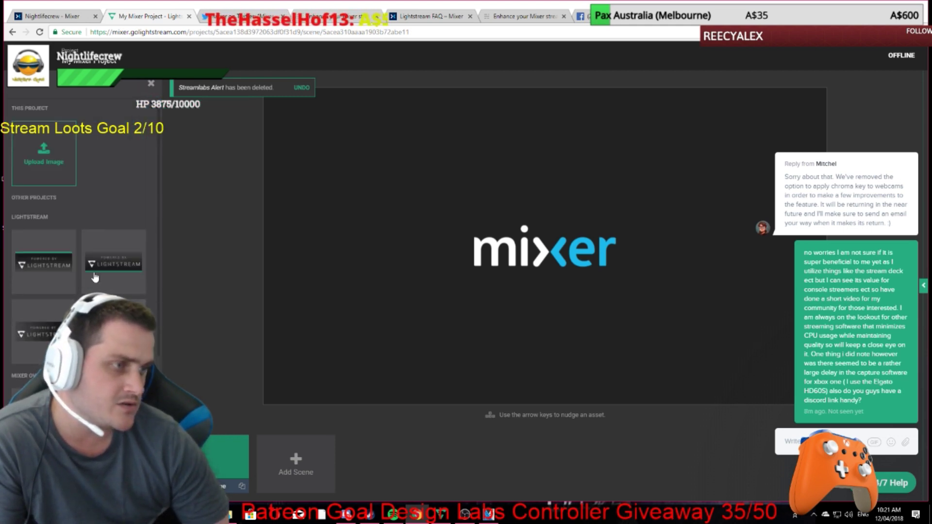
{"action": "scroll", "coordinate": [96, 278], "scroll_direction": "down", "scroll_amount": 2}
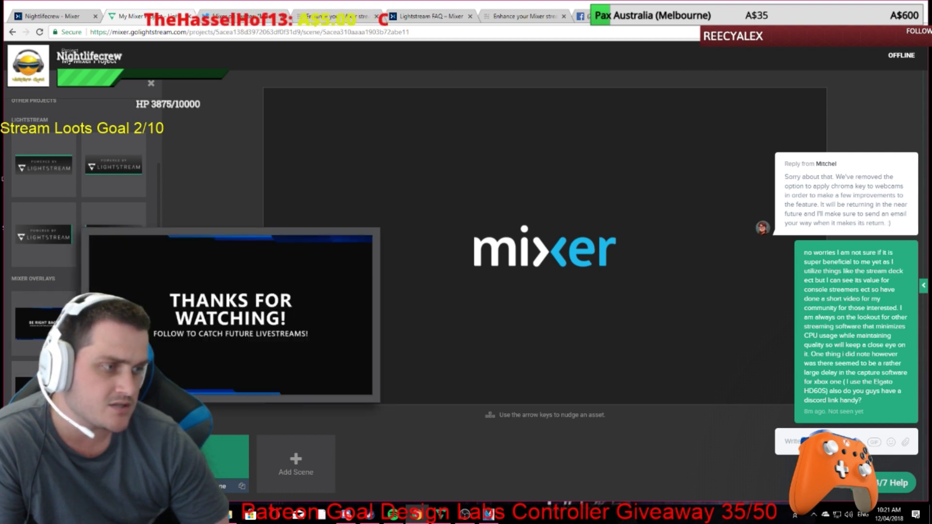
{"action": "scroll", "coordinate": [82, 243], "scroll_direction": "down", "scroll_amount": 3}
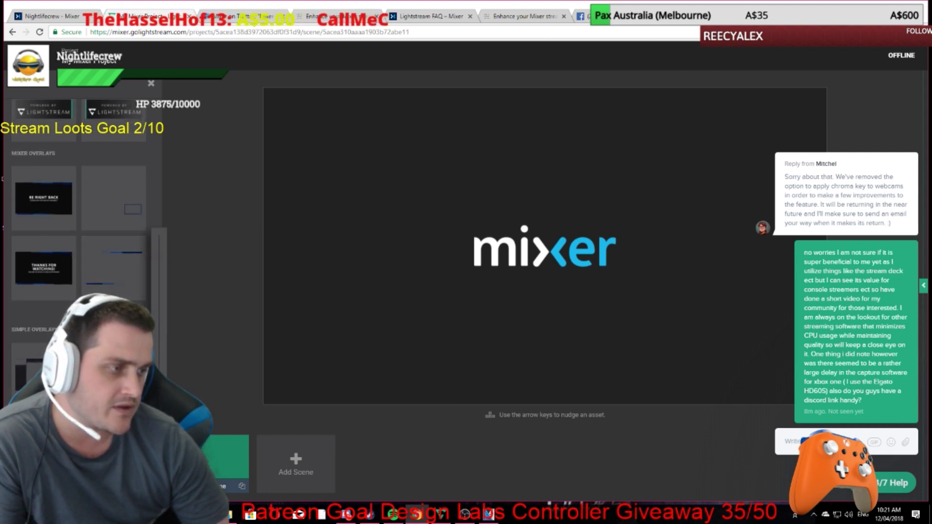
{"action": "mouse_move", "coordinate": [114, 268]}
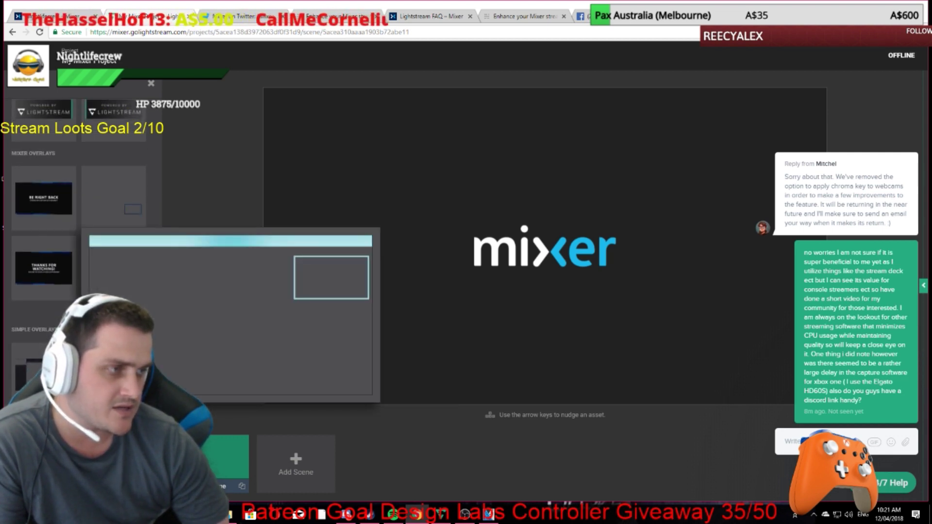
{"action": "scroll", "coordinate": [119, 272], "scroll_direction": "up", "scroll_amount": 3}
{"action": "mouse_move", "coordinate": [116, 290]}
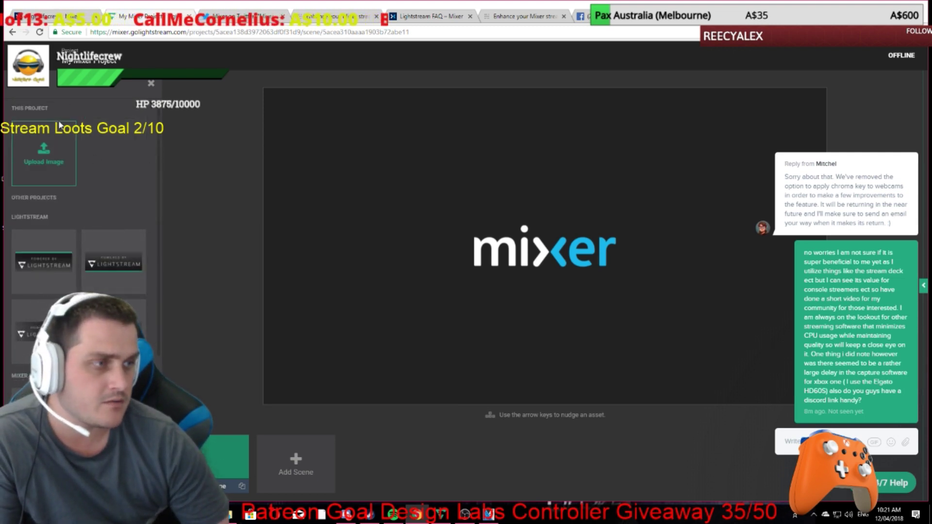
{"action": "left_click", "coordinate": [44, 154]}
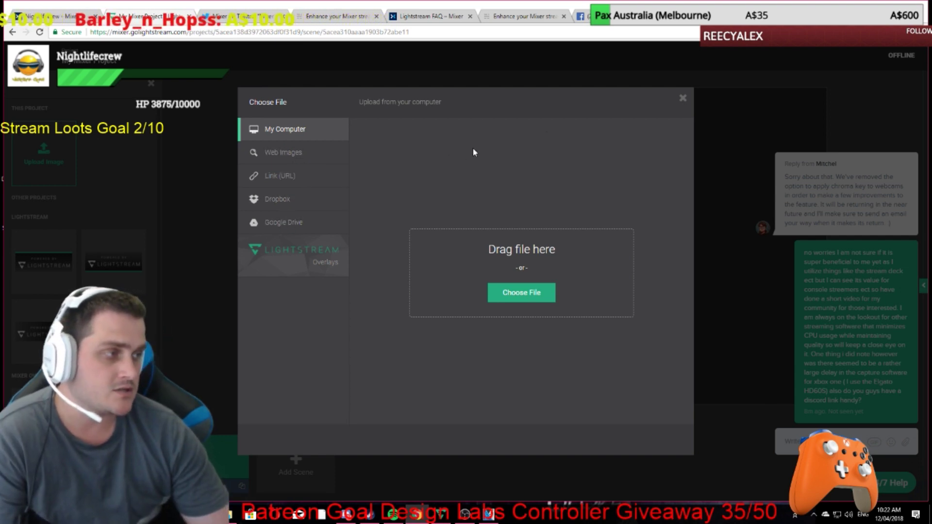
{"action": "left_click", "coordinate": [681, 100]}
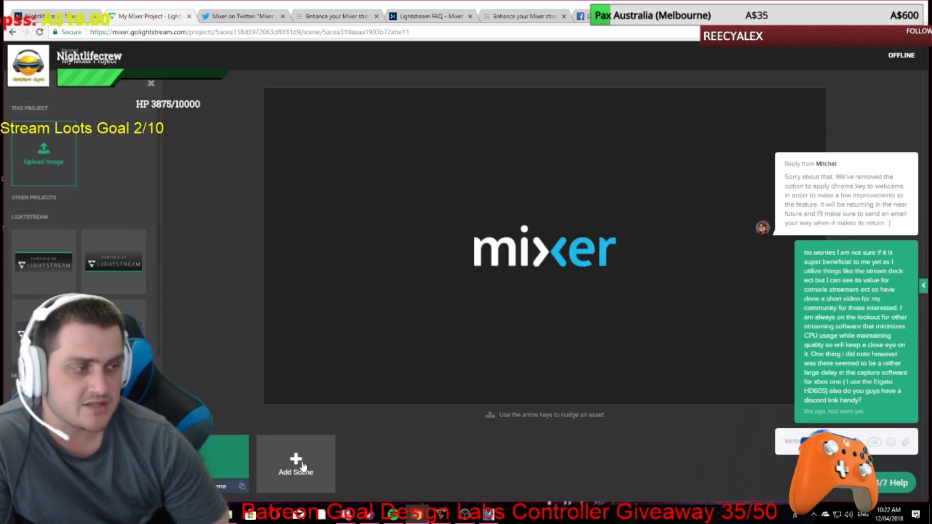
{"action": "left_click", "coordinate": [300, 464]}
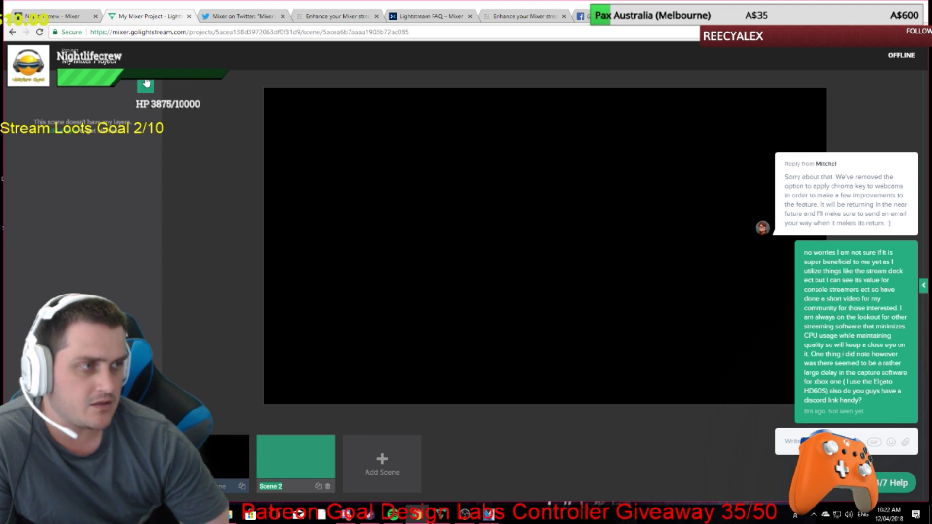
{"action": "left_click", "coordinate": [160, 126]}
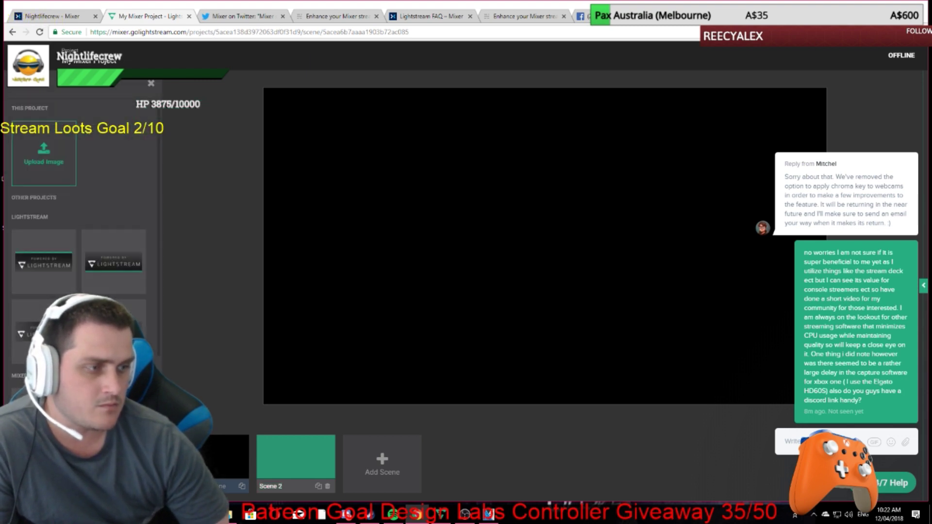
{"action": "left_click", "coordinate": [44, 331]}
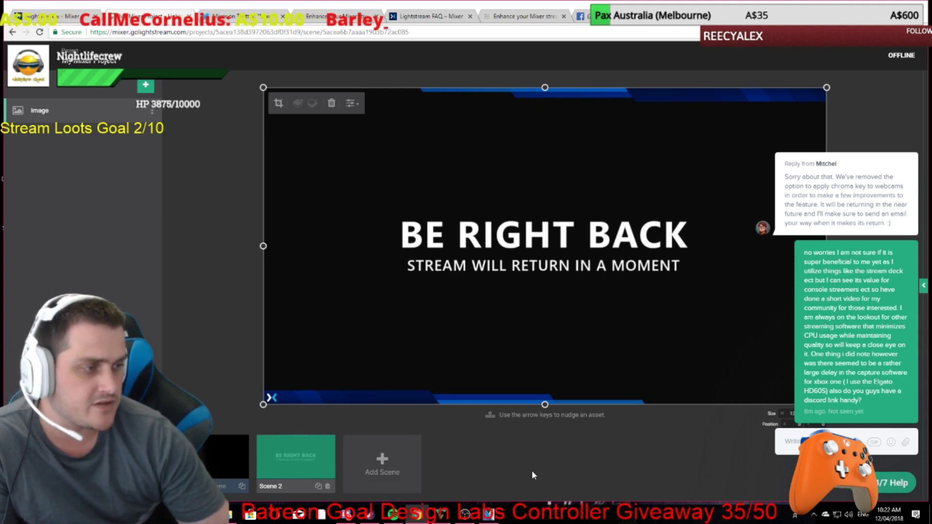
{"action": "left_click", "coordinate": [328, 486]}
{"action": "left_click", "coordinate": [285, 462]}
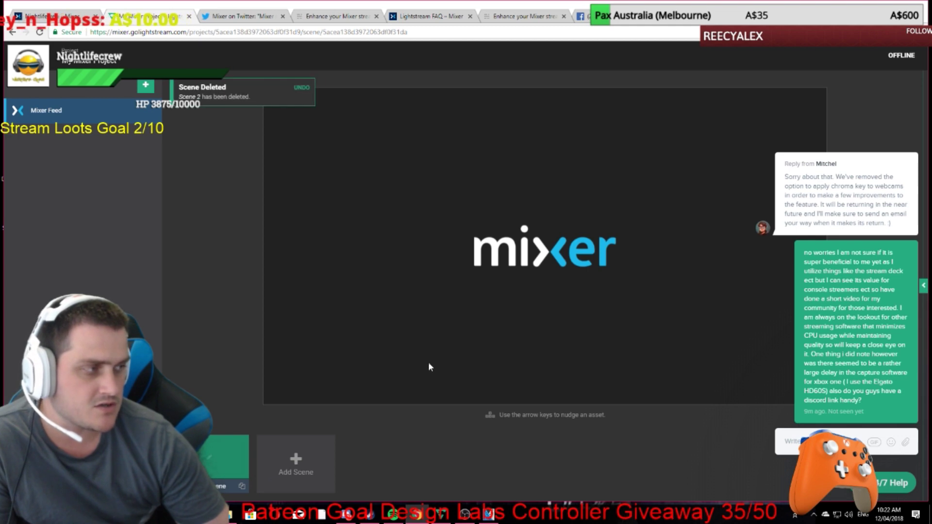
Add a Streamlabs Alert layer to the main scene and move it higher.
{"action": "left_click", "coordinate": [145, 86]}
{"action": "left_click", "coordinate": [165, 166]}
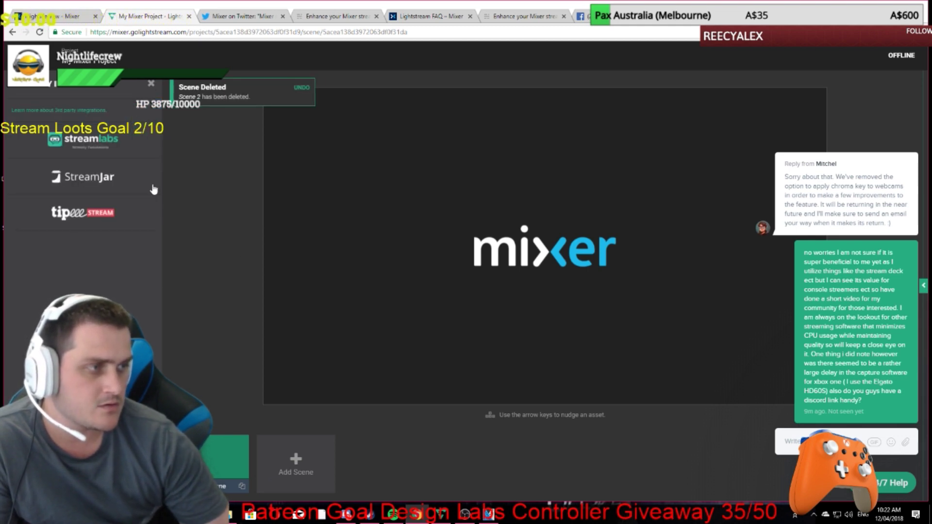
{"action": "left_click", "coordinate": [90, 143]}
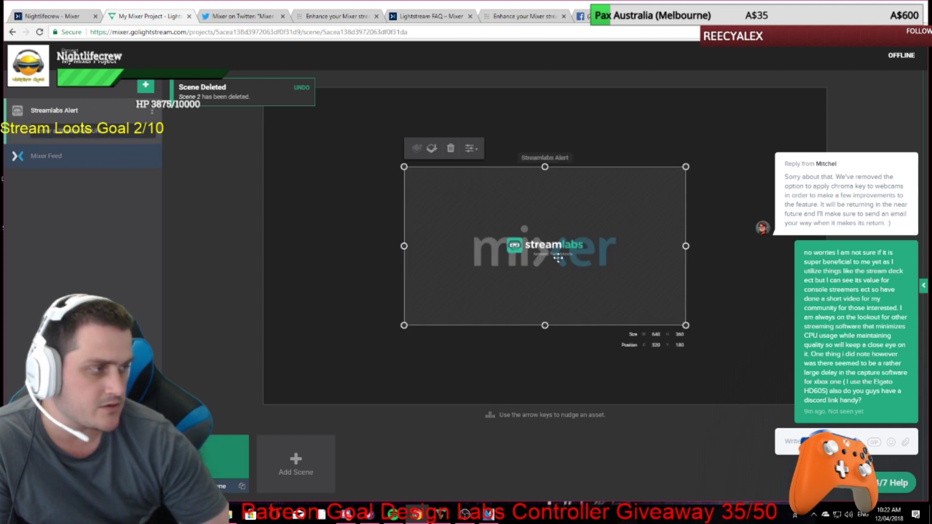
{"action": "left_click_drag", "start_coordinate": [558, 257], "coordinate": [558, 237]}
Add a blue-framed image overlay layer, then view the Lightstream FAQ page.
{"action": "left_click", "coordinate": [145, 86]}
{"action": "left_click", "coordinate": [165, 128]}
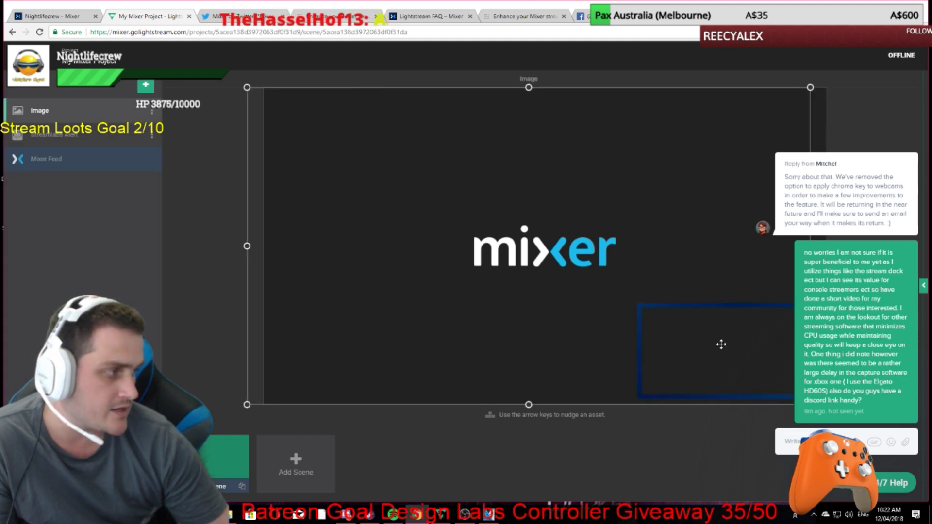
{"action": "left_click", "coordinate": [729, 343]}
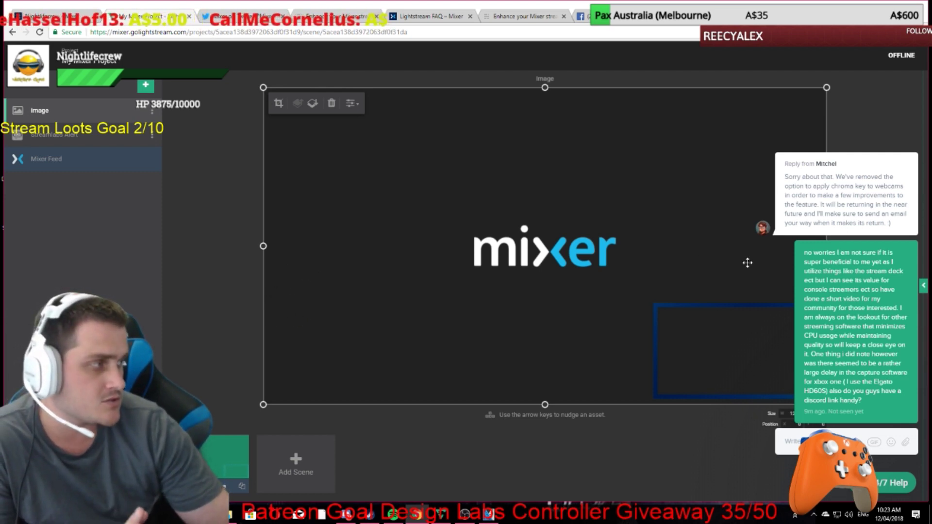
{"action": "mouse_move", "coordinate": [884, 145]}
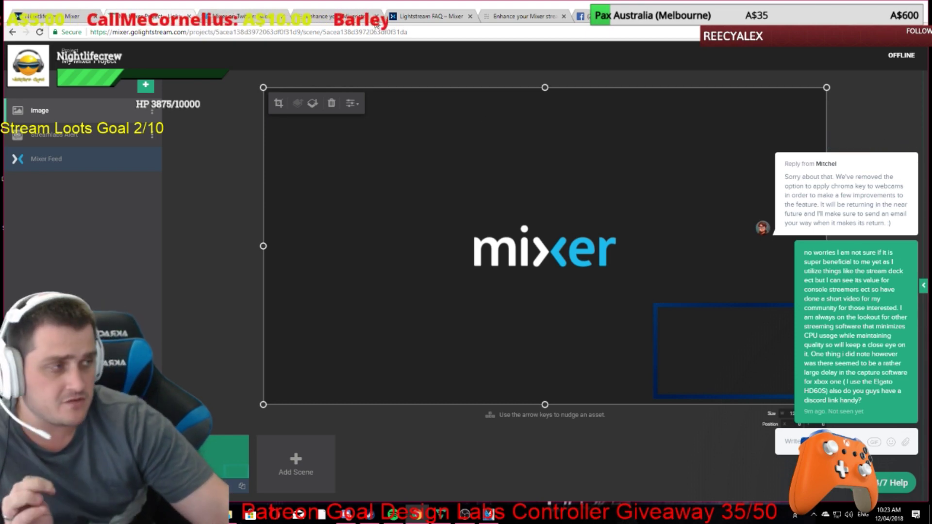
{"action": "left_click", "coordinate": [429, 17]}
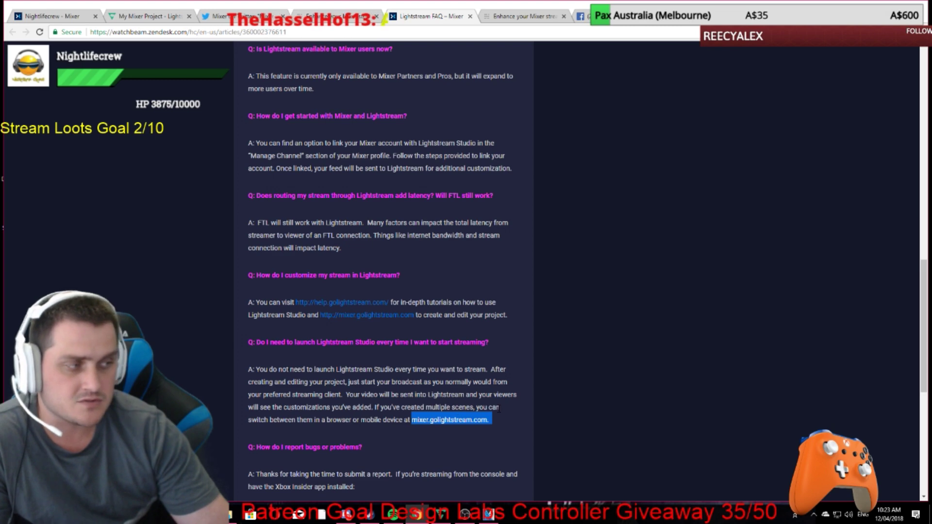
Add an empty Scene 2 in the studio, then revisit the FAQ and open Mixer's Lightstream tweet.
{"action": "left_click", "coordinate": [154, 17]}
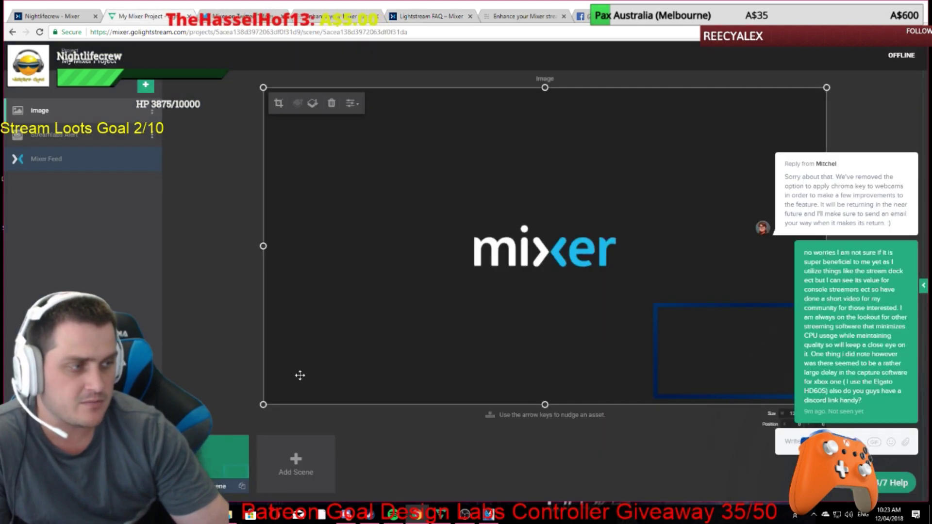
{"action": "left_click", "coordinate": [302, 462]}
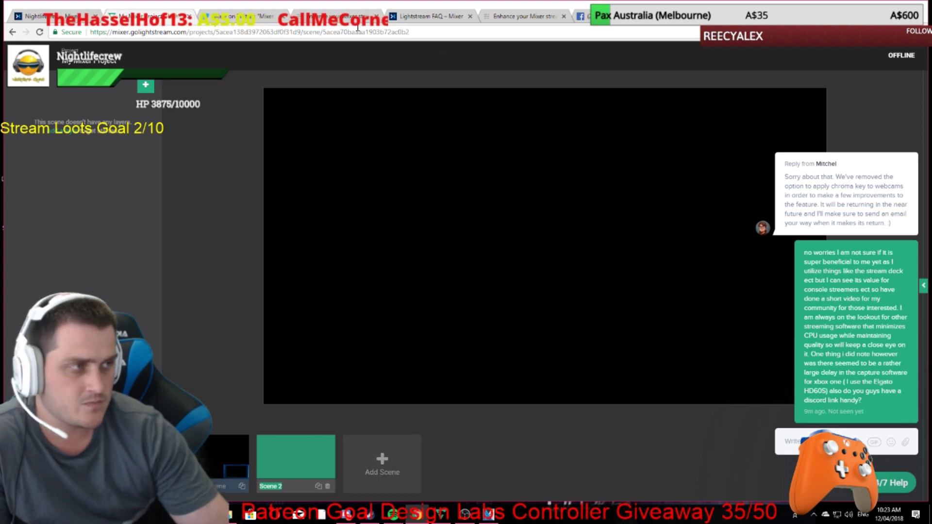
{"action": "left_click", "coordinate": [427, 16]}
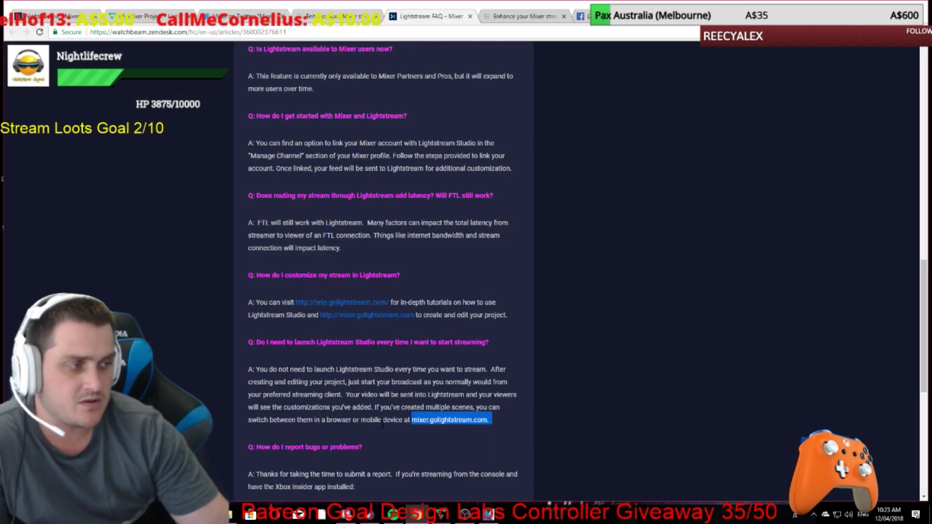
{"action": "left_click", "coordinate": [411, 422]}
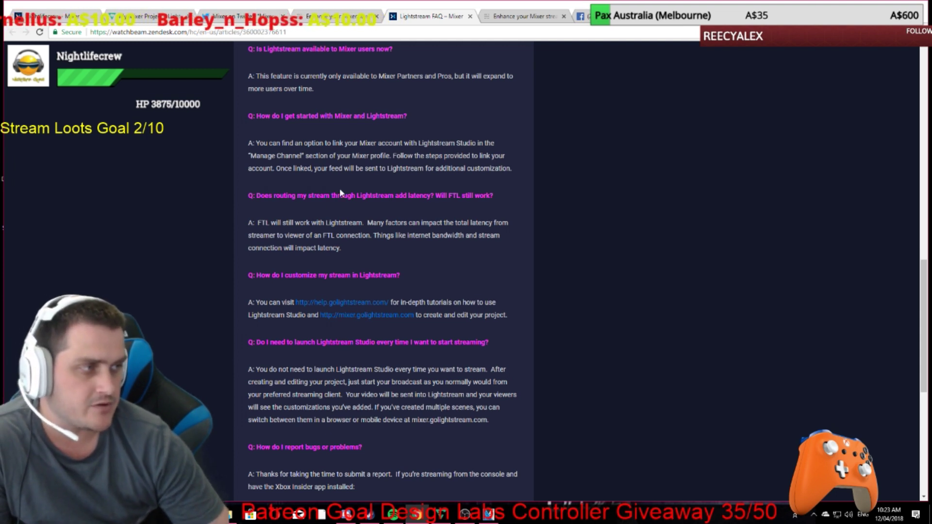
{"action": "scroll", "coordinate": [348, 181], "scroll_direction": "up", "scroll_amount": 1}
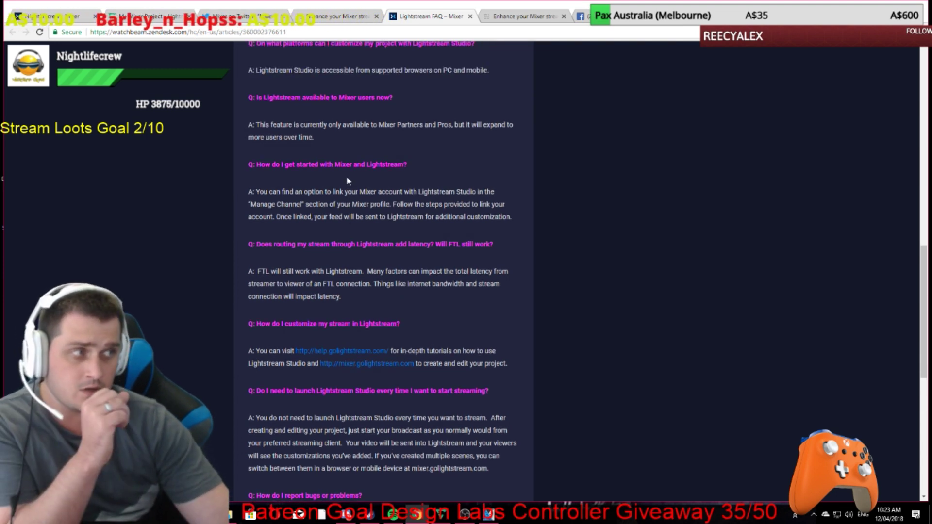
{"action": "left_click", "coordinate": [235, 19]}
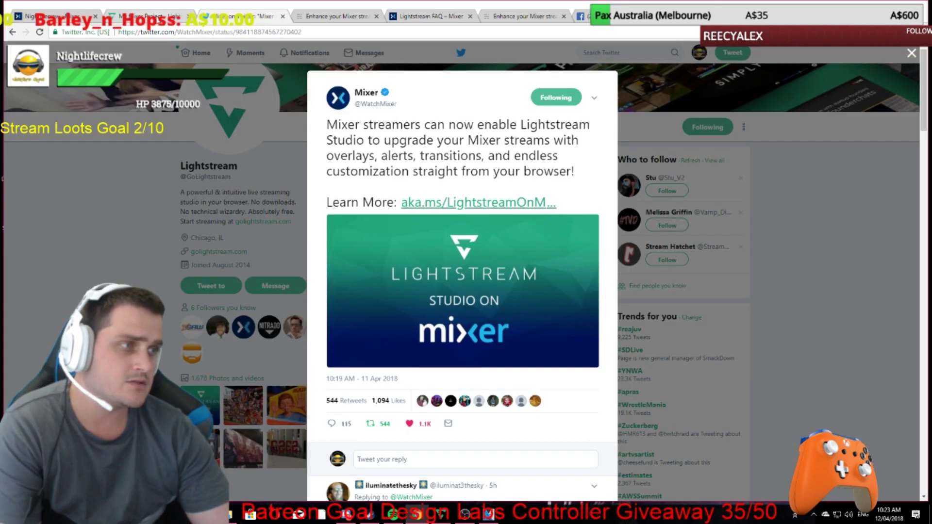
Return to the My Mixer Project editor showing the empty Scene 2.
{"action": "left_click", "coordinate": [180, 17]}
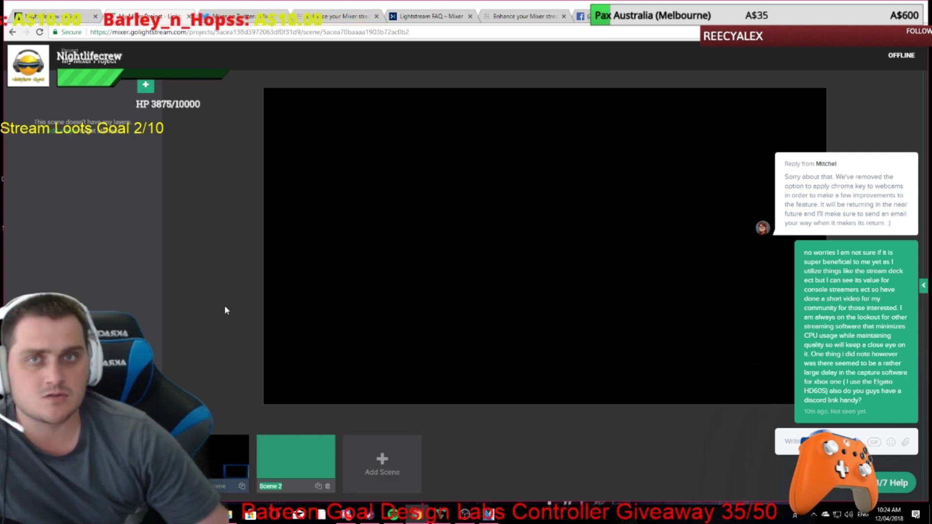
{"action": "mouse_move", "coordinate": [465, 515]}
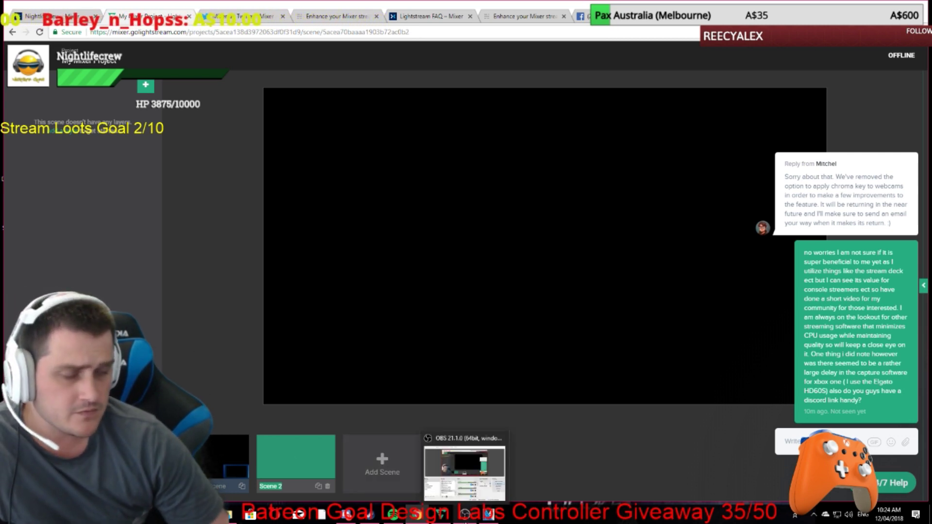